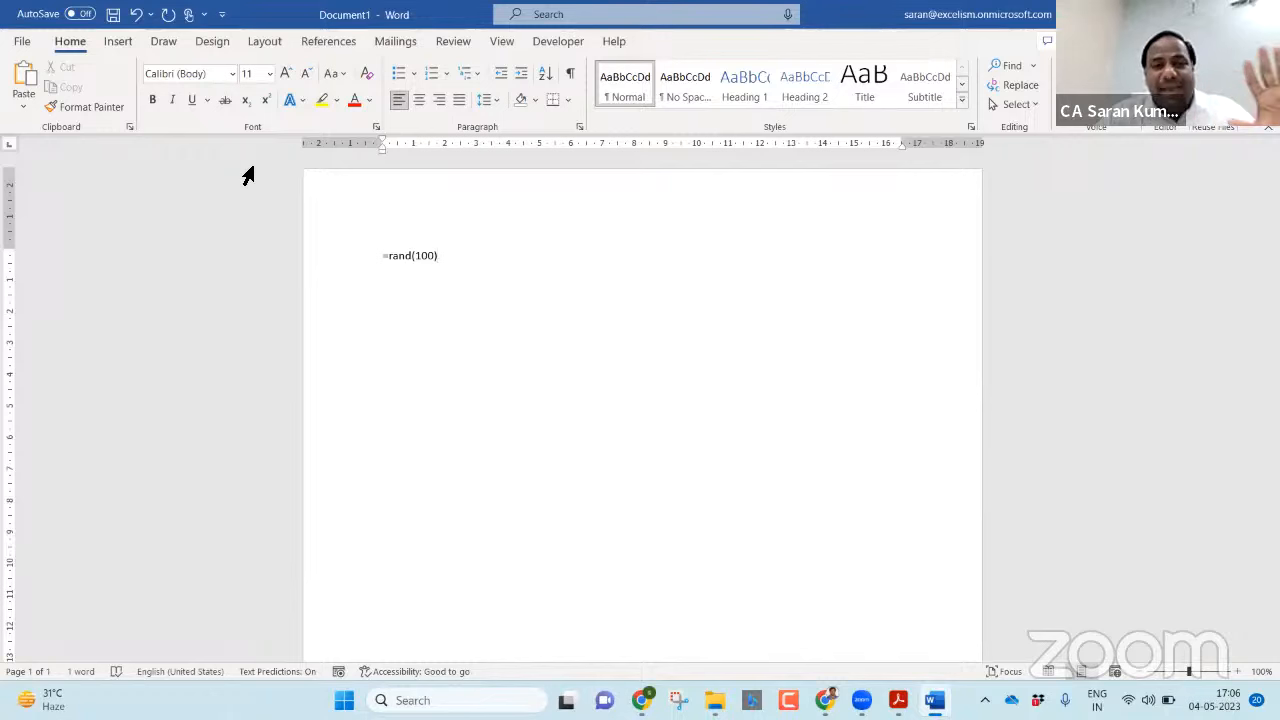
Generate sample text from the =rand(100) formula and look through the filled pages.
{"action": "key", "text": "Return"}
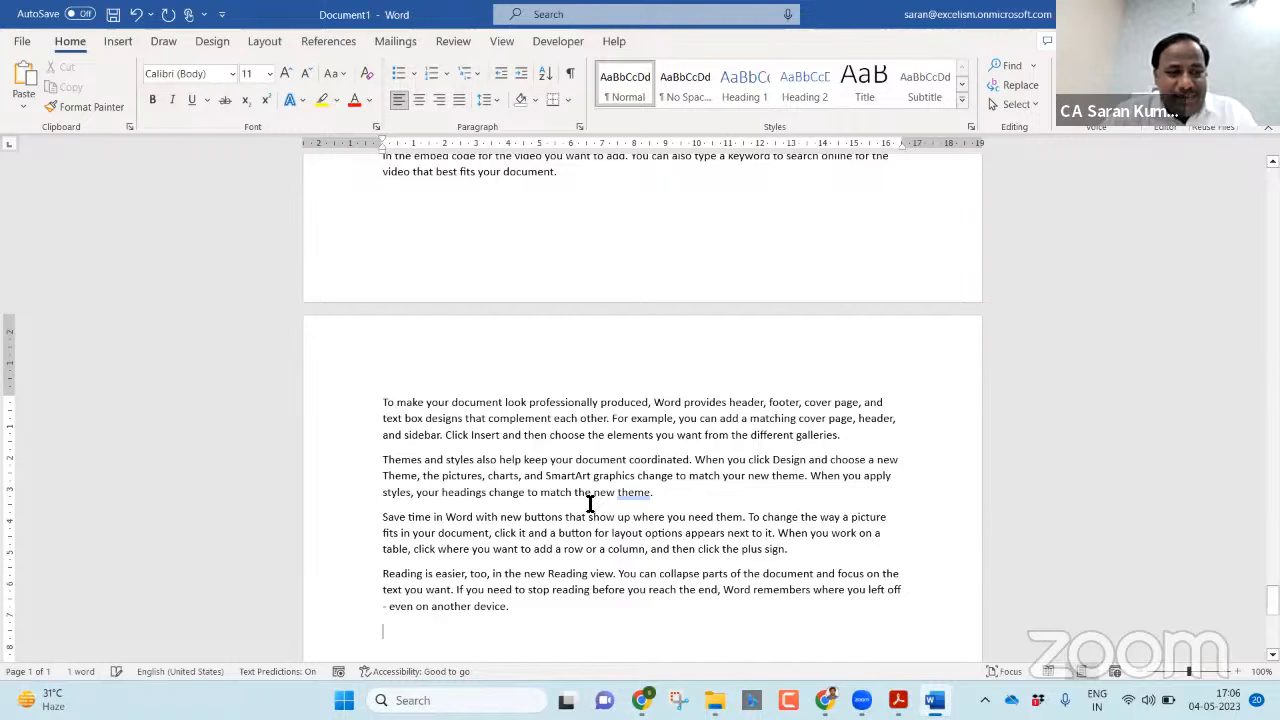
{"action": "scroll", "coordinate": [590, 504], "scroll_direction": "up", "scroll_amount": 20}
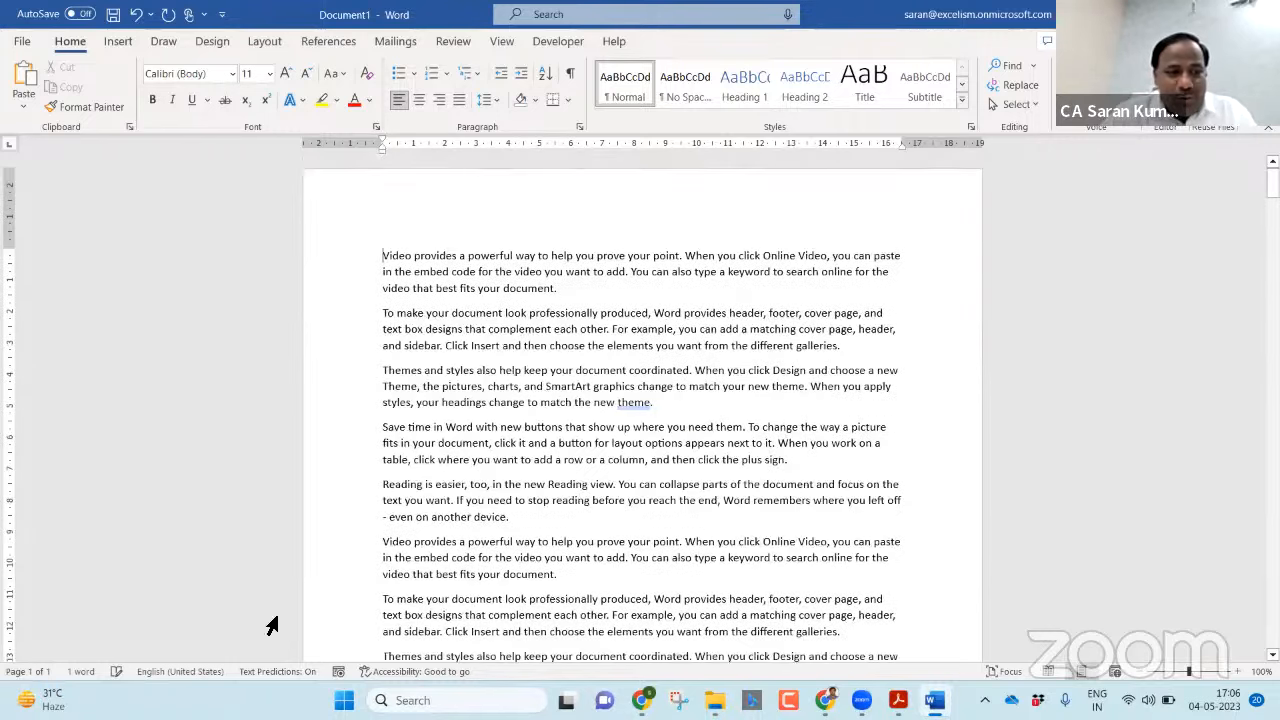
{"action": "scroll", "coordinate": [575, 490], "scroll_direction": "down", "scroll_amount": 15}
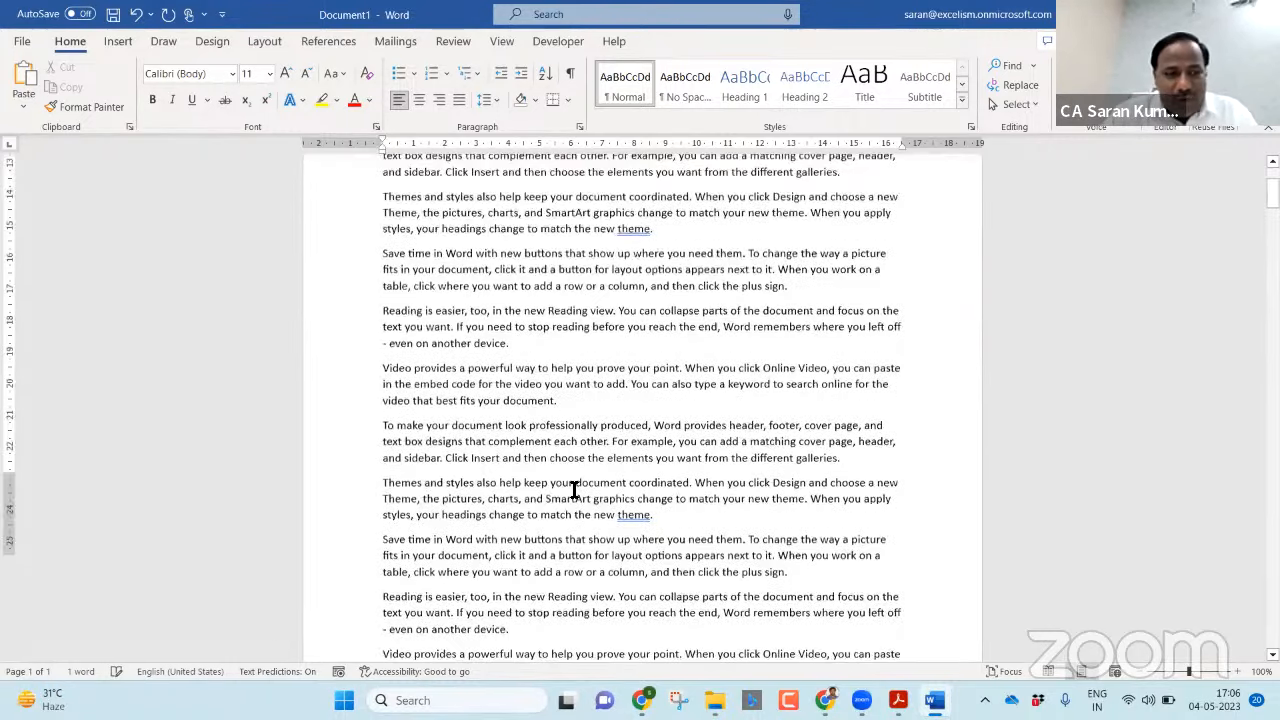
{"action": "scroll", "coordinate": [576, 488], "scroll_direction": "down", "scroll_amount": 10}
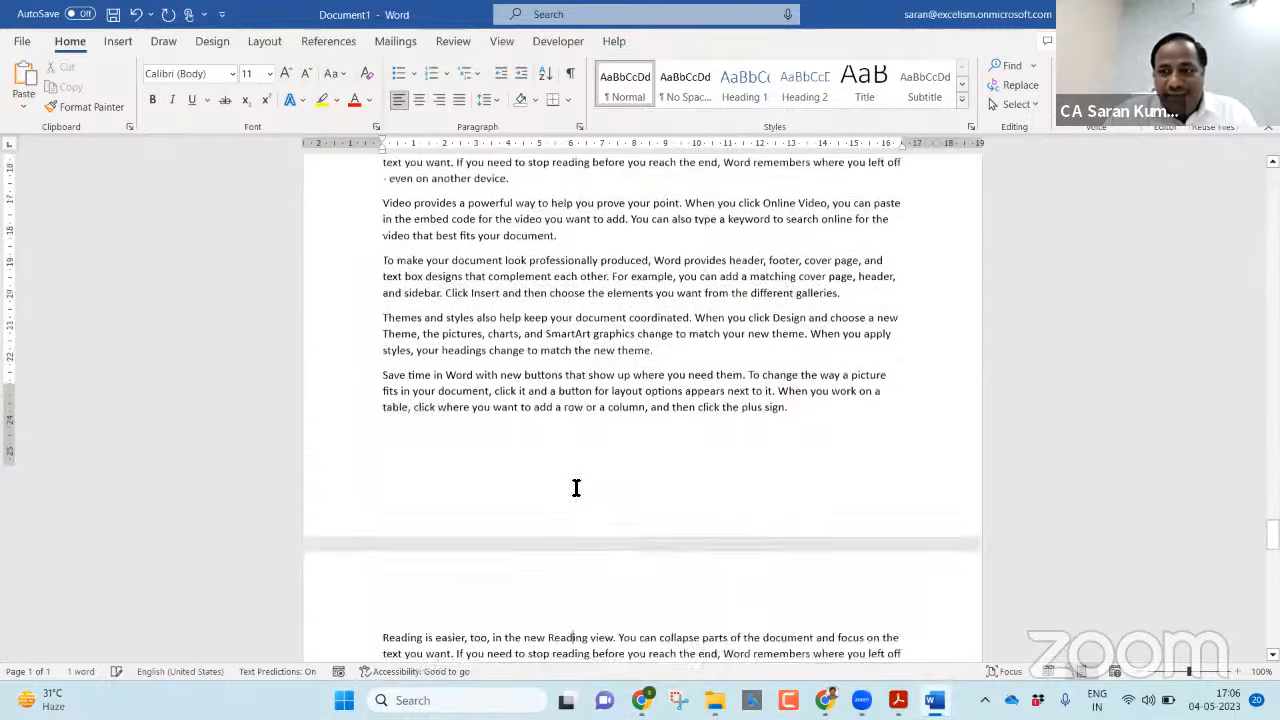
{"action": "scroll", "coordinate": [575, 488], "scroll_direction": "up", "scroll_amount": 8}
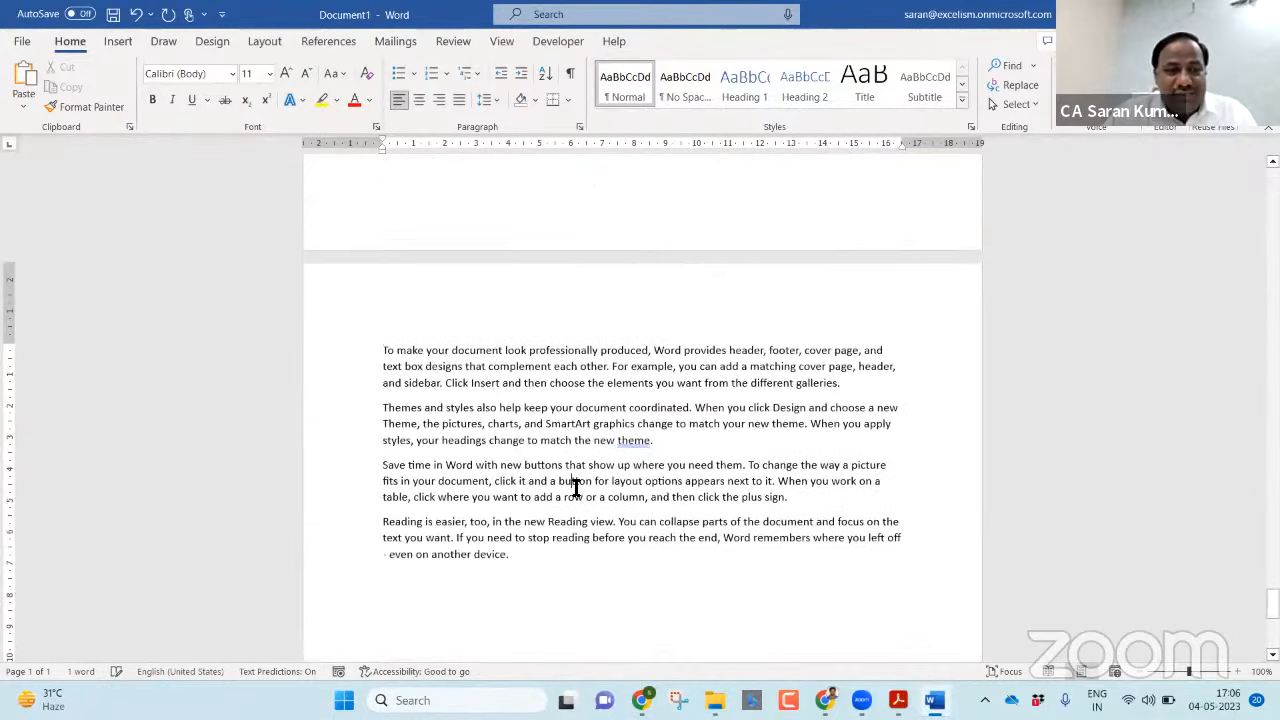
{"action": "scroll", "coordinate": [486, 530], "scroll_direction": "up", "scroll_amount": 10}
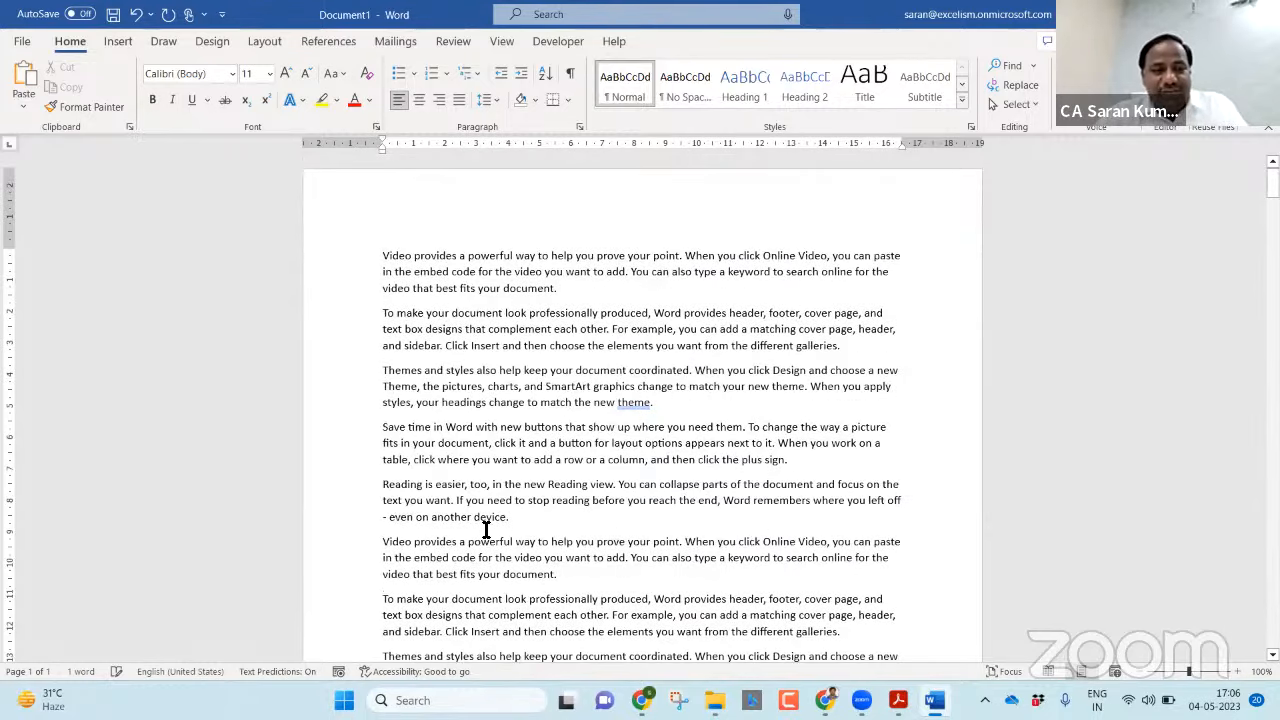
Switch to the Acrobat PDF to read the case study on different headers for different document parts, and return to Word.
{"action": "key", "text": "alt+Tab"}
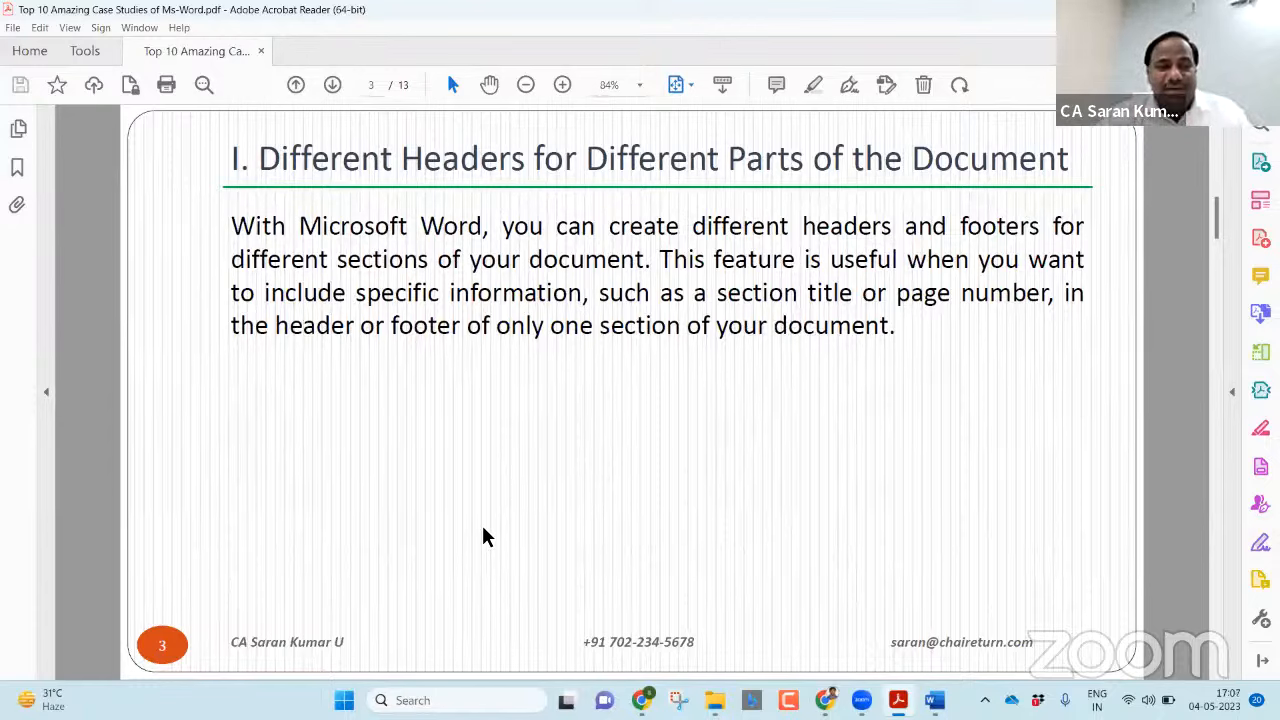
{"action": "key", "text": "alt+Tab"}
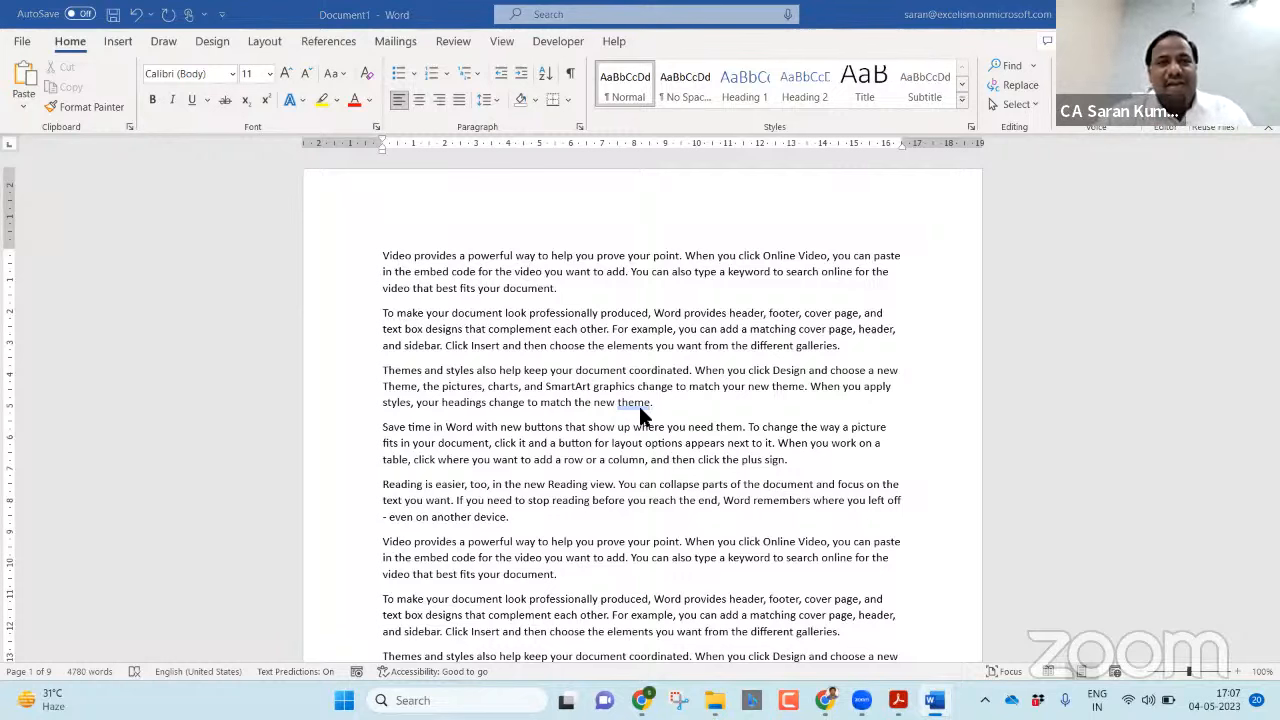
Enter FINANCIAL STATEMENTS FOR FY 2022-23 as the page header.
{"action": "double_click", "coordinate": [531, 200]}
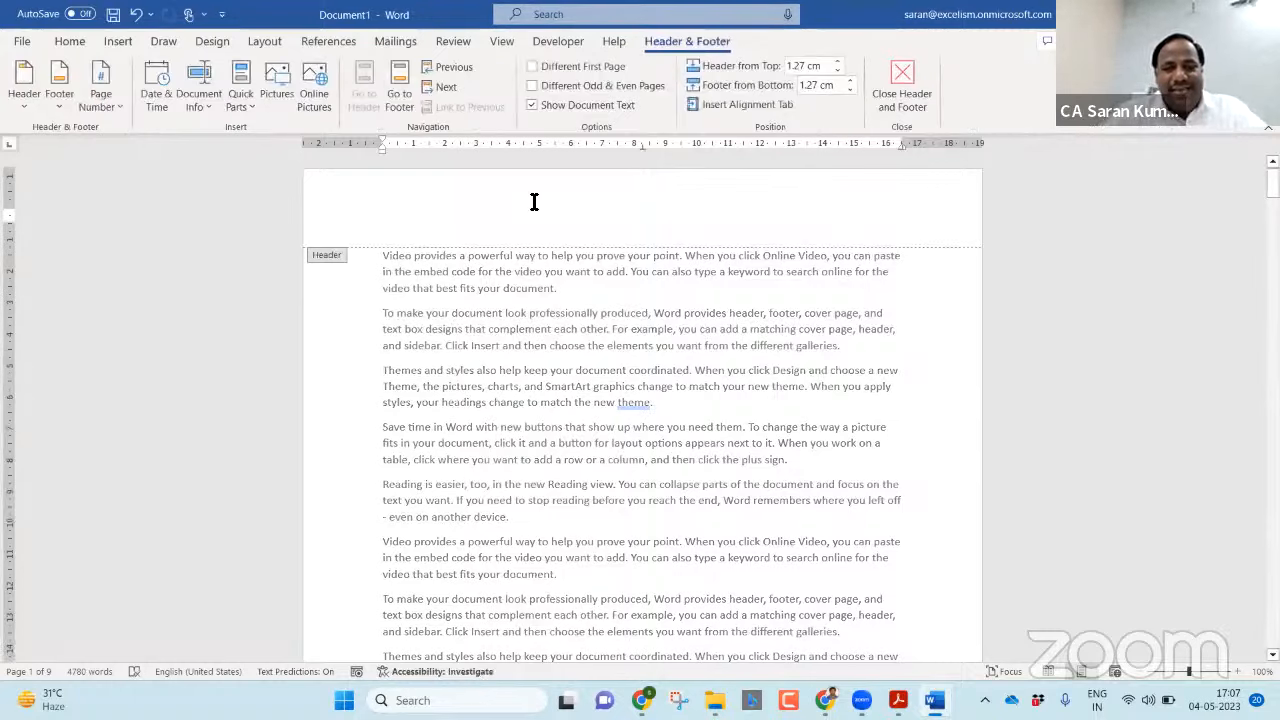
{"action": "type", "text": "FINANCIAL F"}
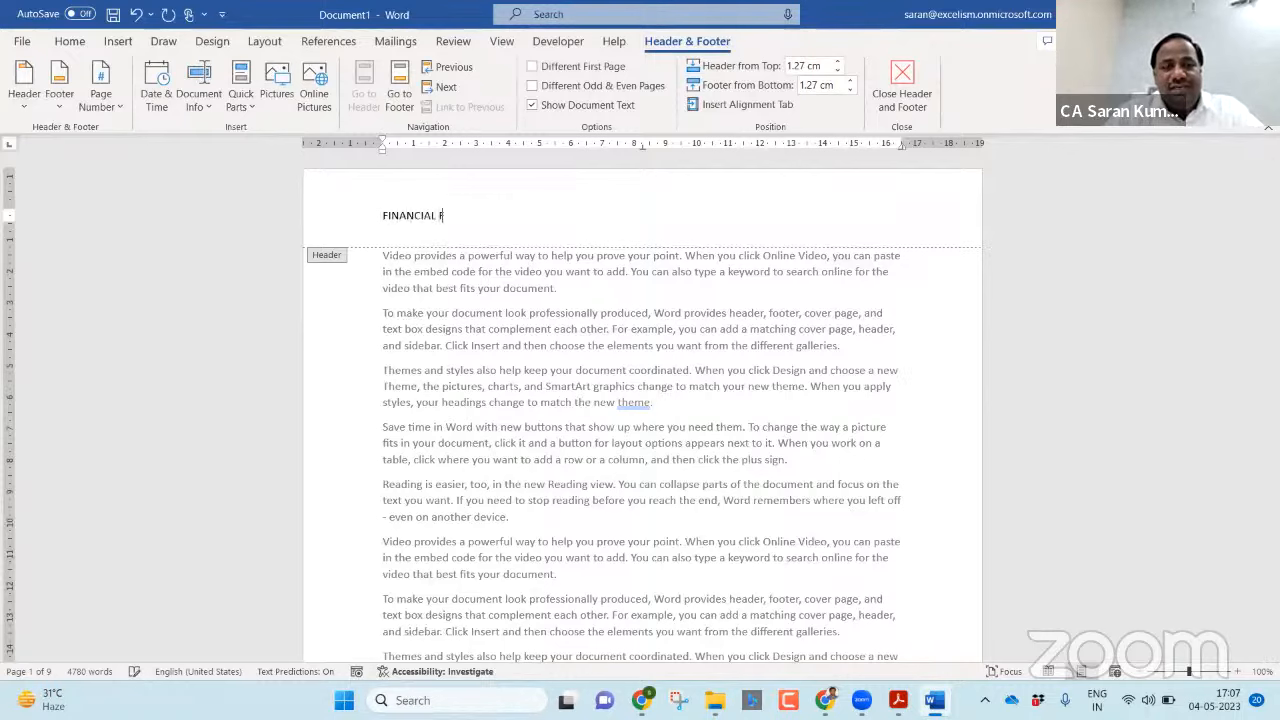
{"action": "key", "text": "BackSpace"}
{"action": "type", "text": "STATEMENTS"}
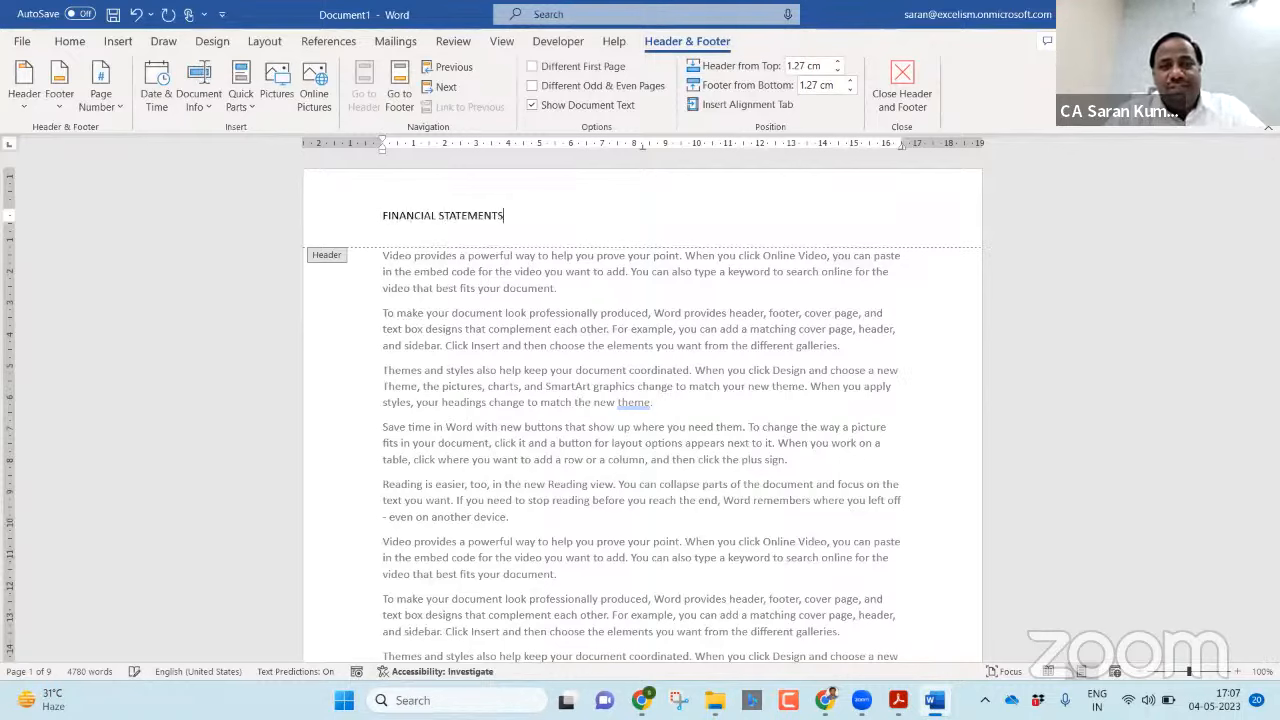
{"action": "type", "text": " FOR FY 20"}
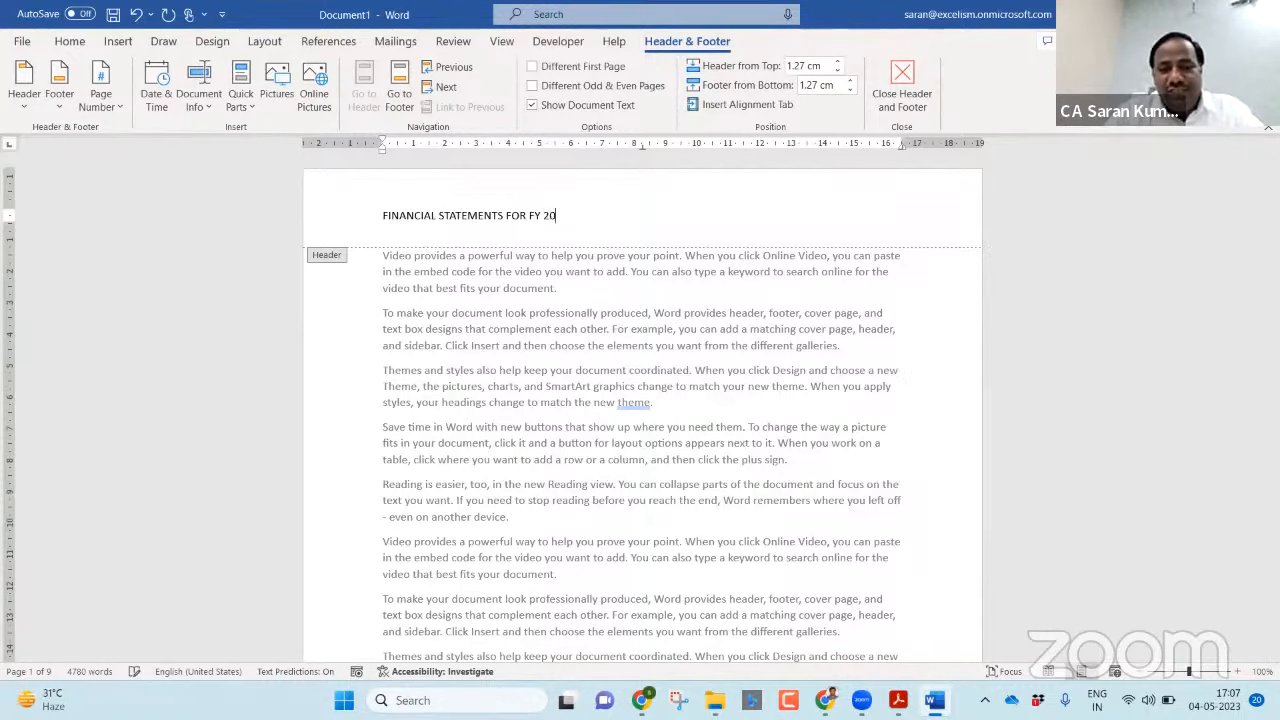
{"action": "type", "text": "22-23"}
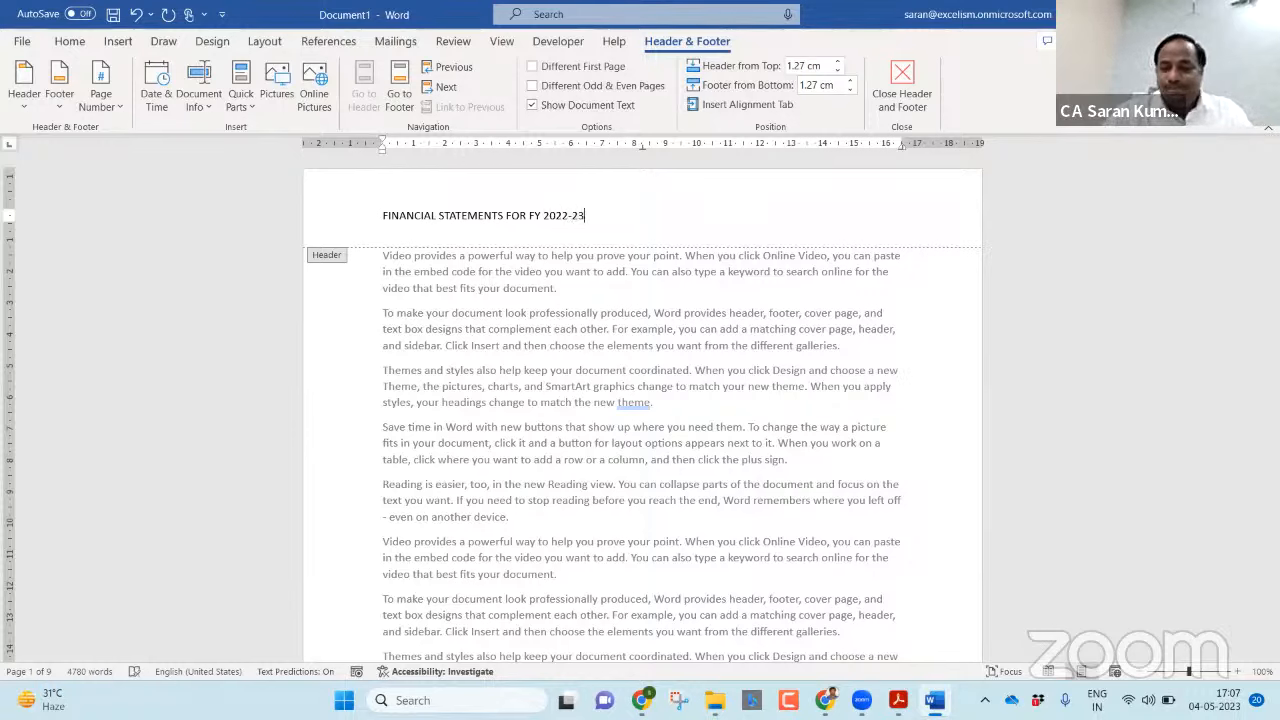
Make the header text bold, enlarge it to 14 pt, and return to the body text.
{"action": "triple_click", "coordinate": [529, 196]}
{"action": "key", "text": "ctrl+b"}
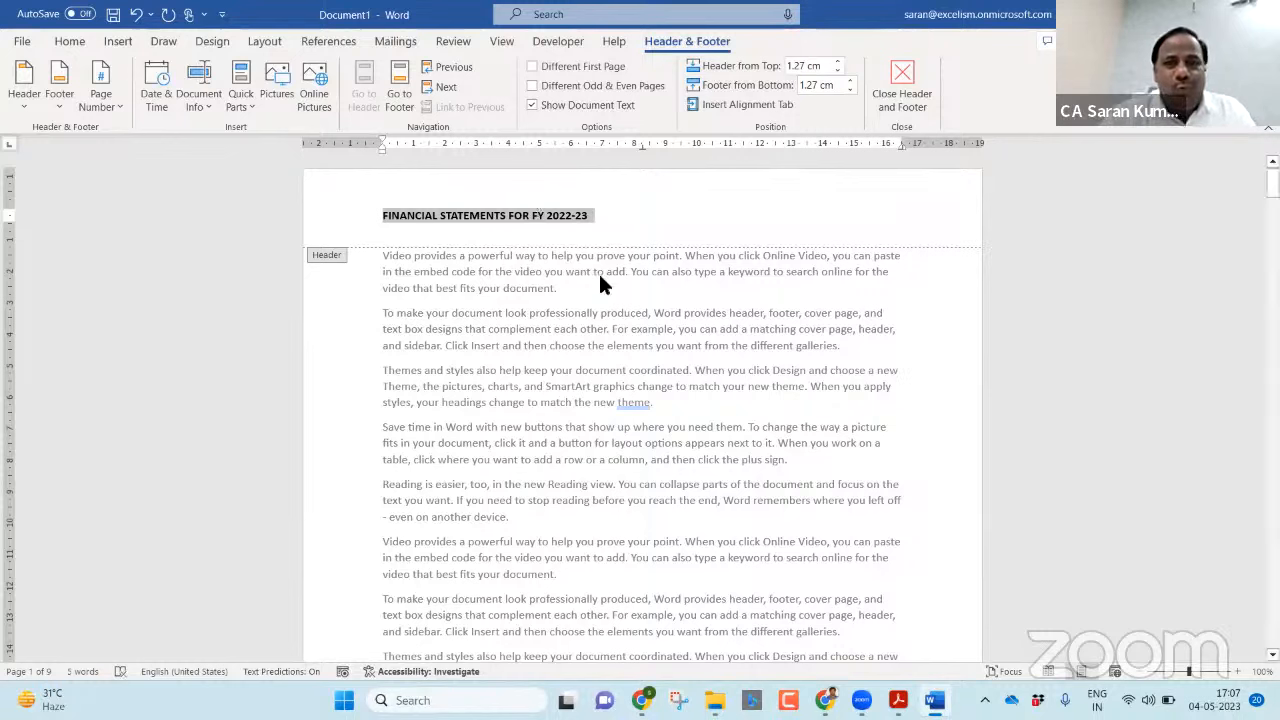
{"action": "key", "text": "ctrl+shift+period"}
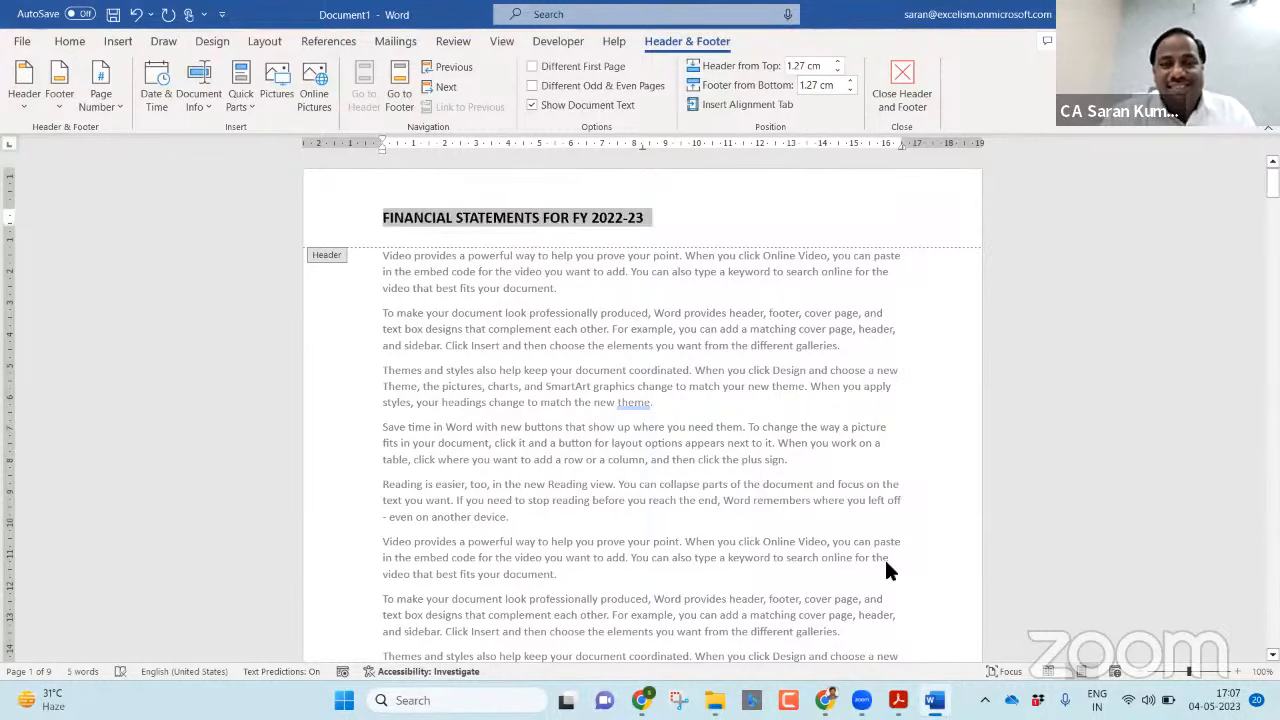
{"action": "double_click", "coordinate": [838, 343]}
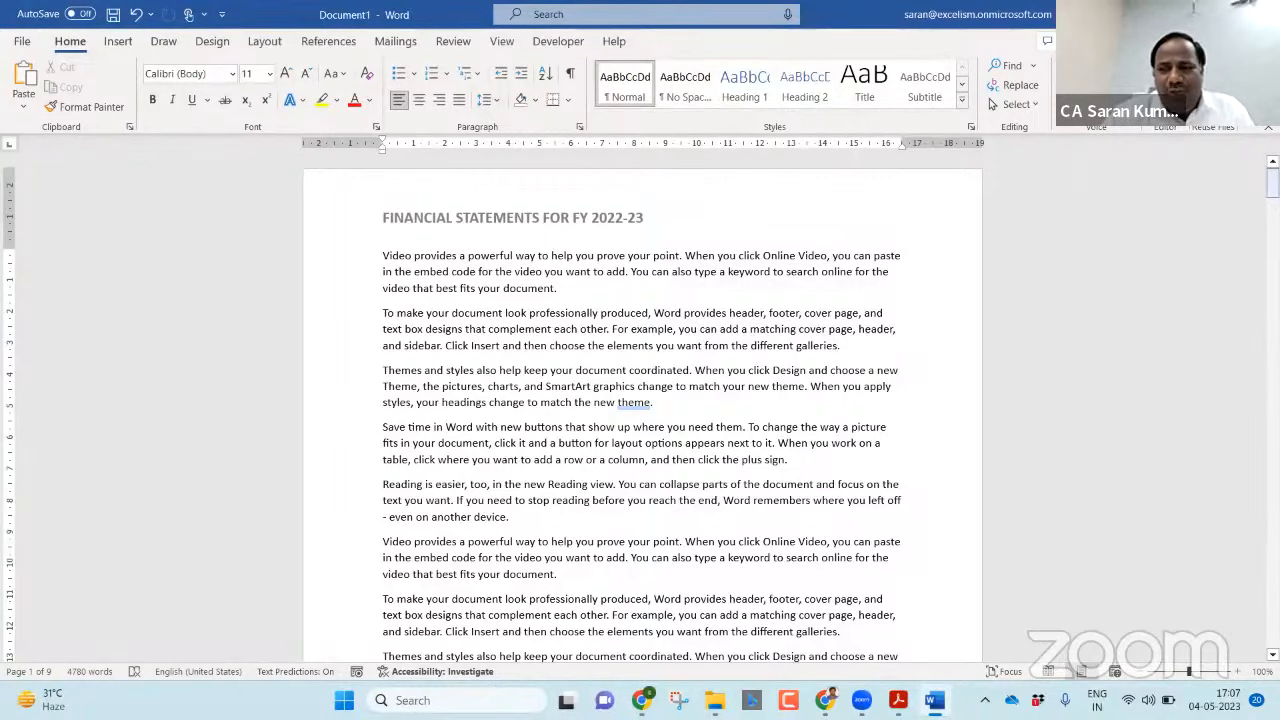
Replace the header text on the first page with Annual Report – 2023.
{"action": "mouse_move", "coordinate": [1272, 180]}
{"action": "left_mouse_down"}
{"action": "mouse_move", "coordinate": [1272, 628]}
{"action": "mouse_move", "coordinate": [1272, 178]}
{"action": "left_mouse_up"}
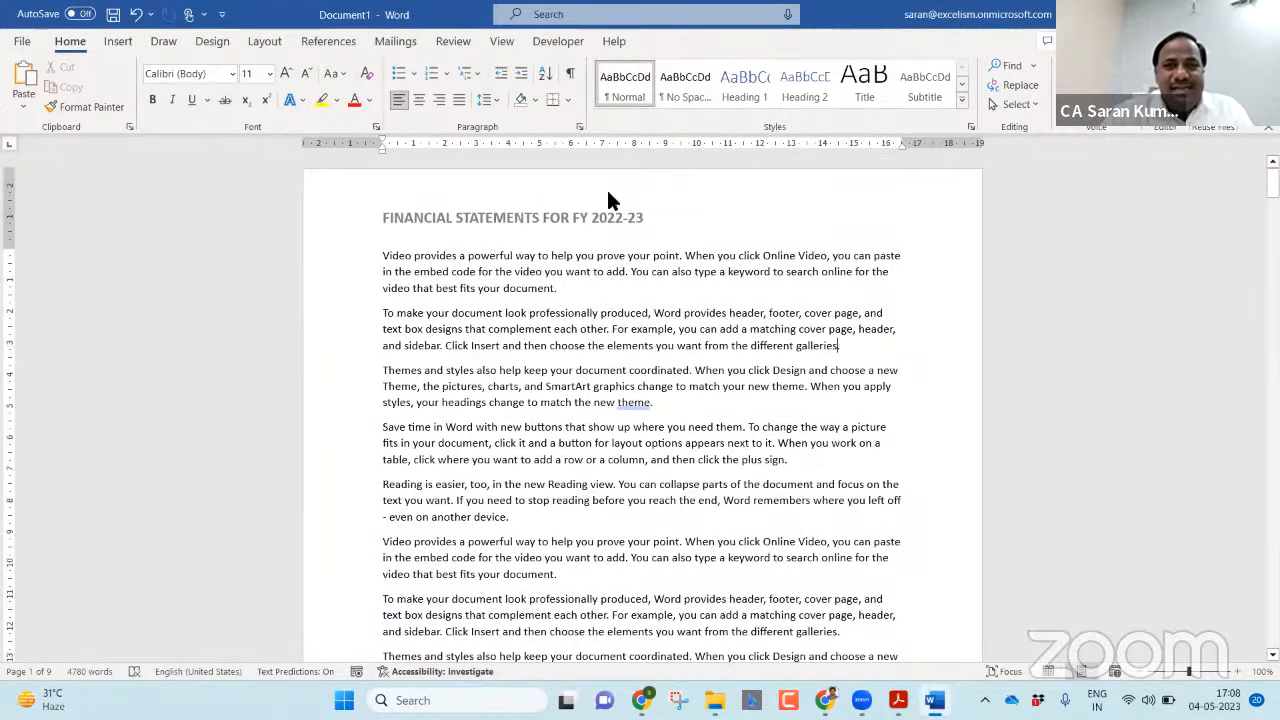
{"action": "double_click", "coordinate": [654, 218]}
{"action": "left_click", "coordinate": [286, 238]}
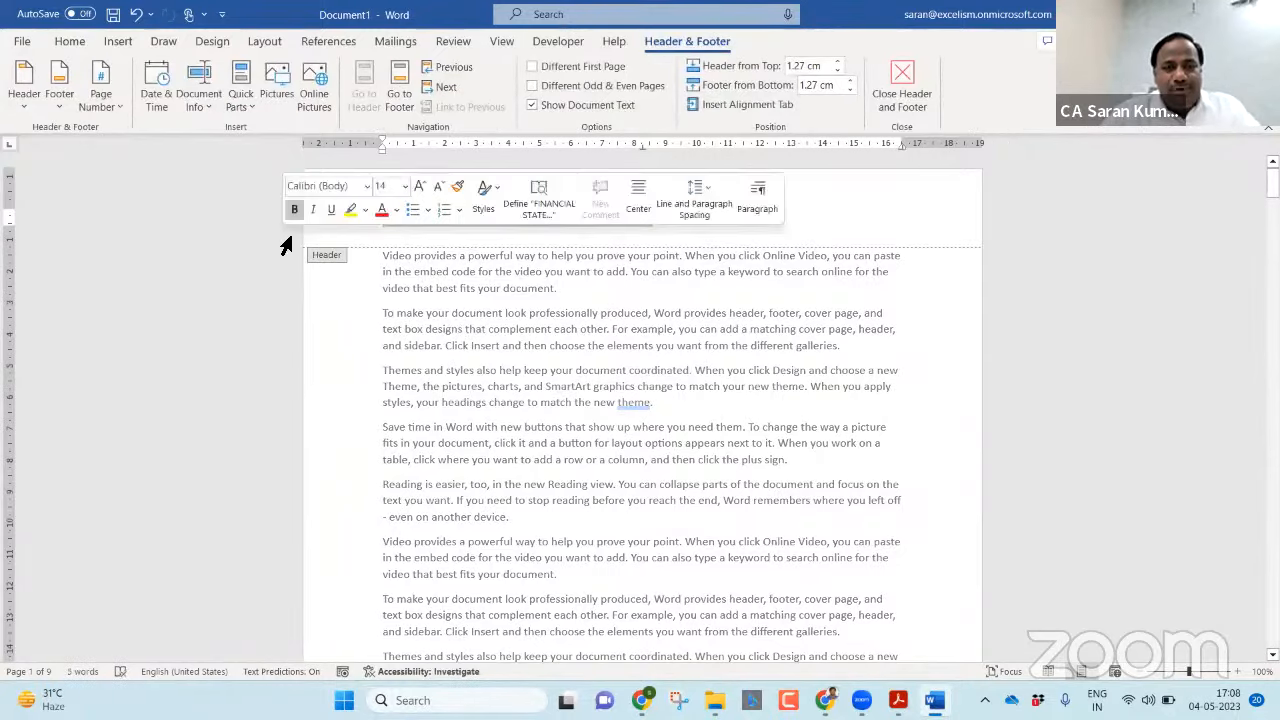
{"action": "type", "text": "Annual Re"}
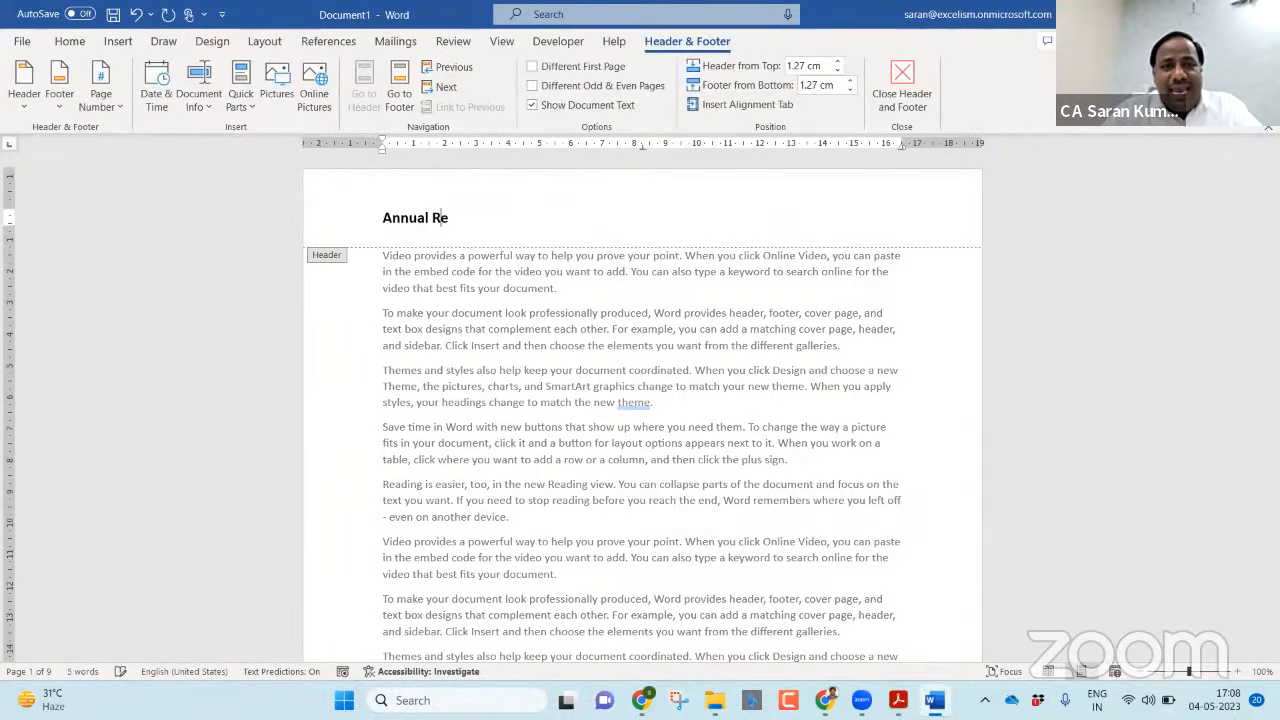
{"action": "type", "text": "port - 2023"}
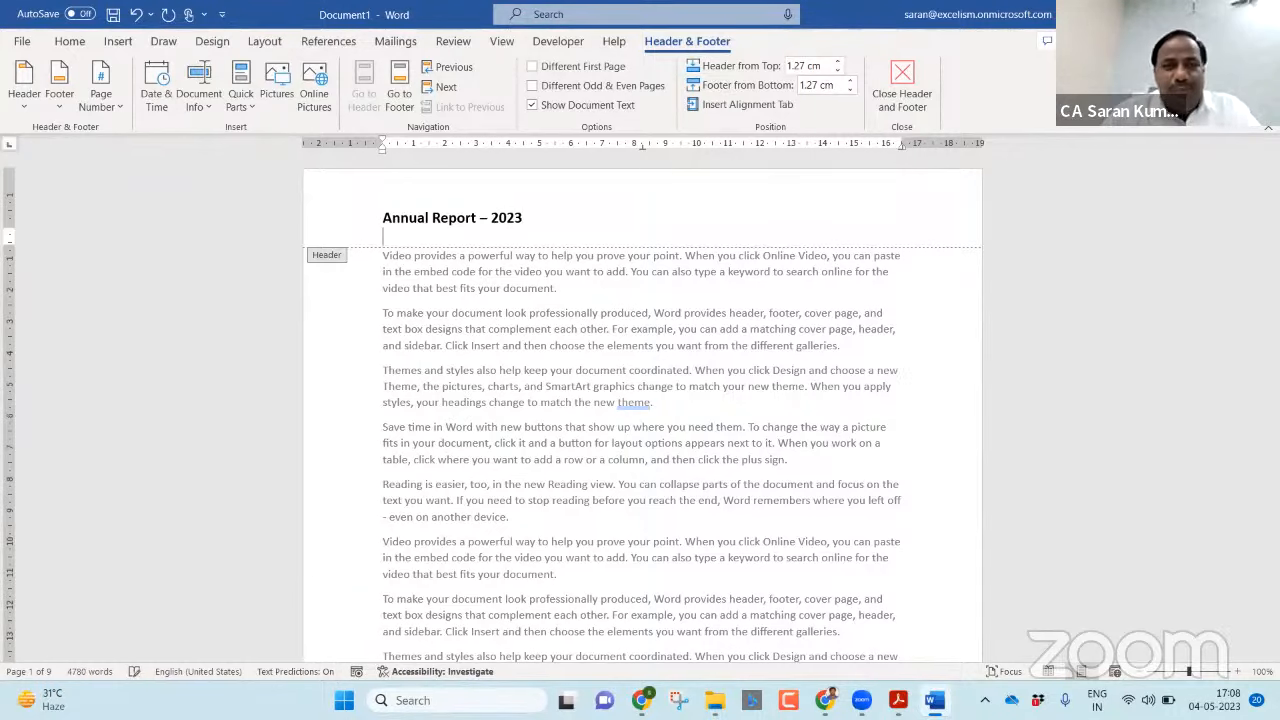
Add a second header line reading Director’s Report below the title and return to the body text.
{"action": "key", "text": "Return"}
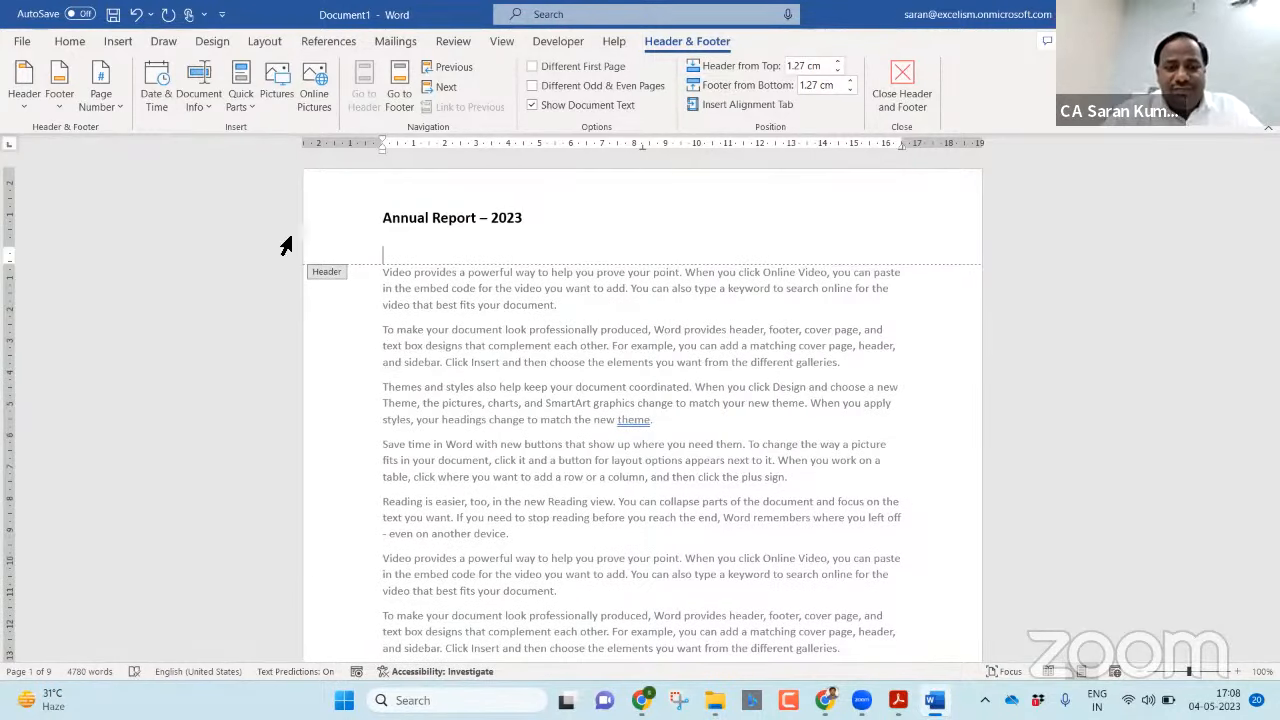
{"action": "type", "text": "Direct"}
{"action": "type", "text": "or'"}
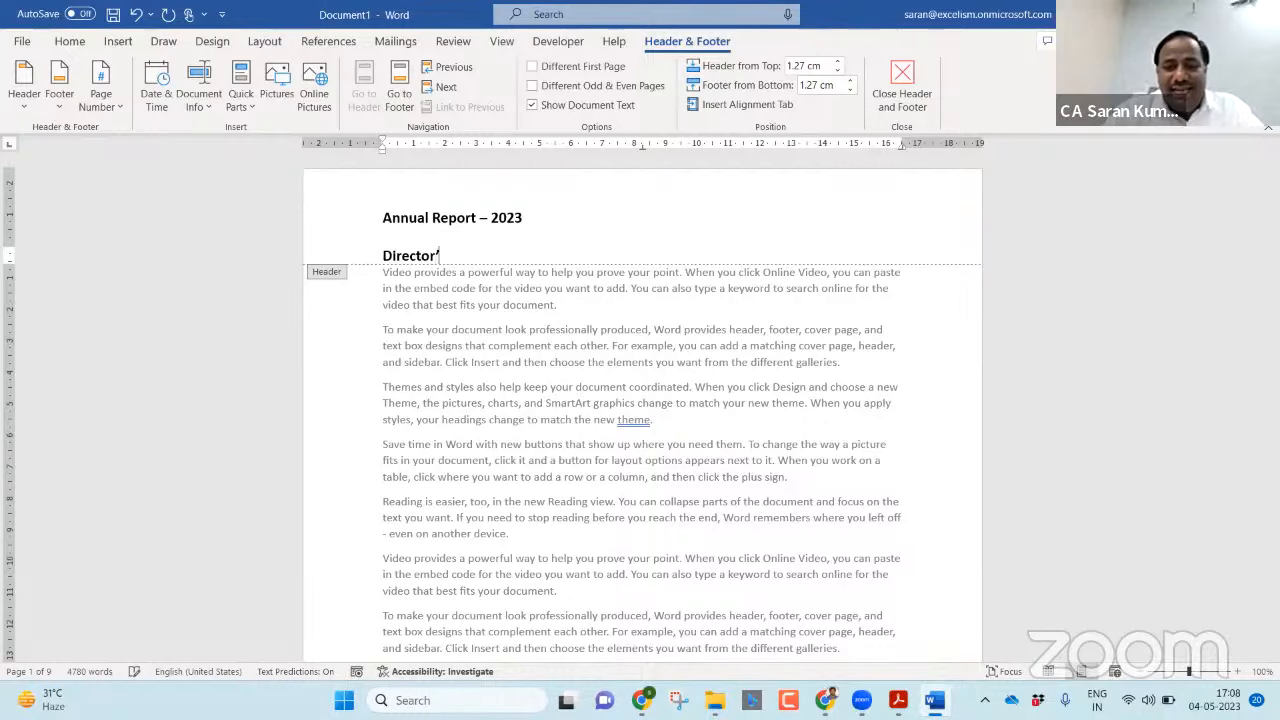
{"action": "type", "text": "s Report"}
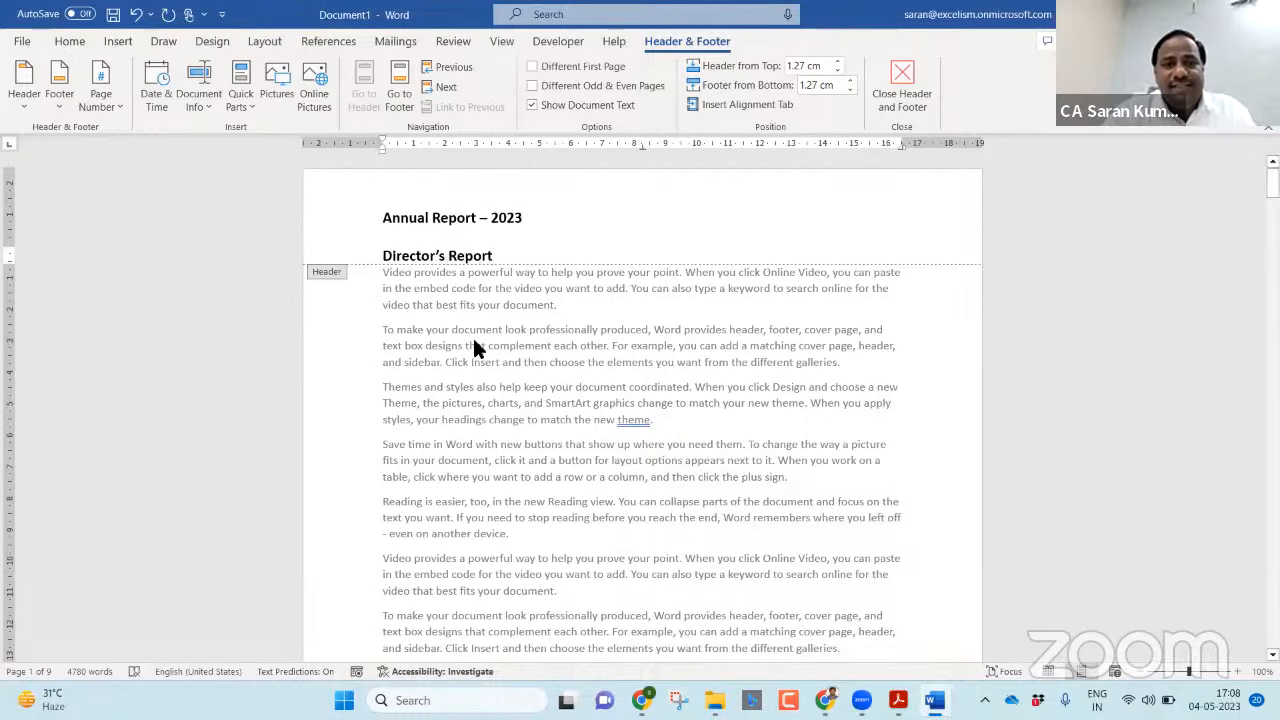
{"action": "double_click", "coordinate": [622, 370]}
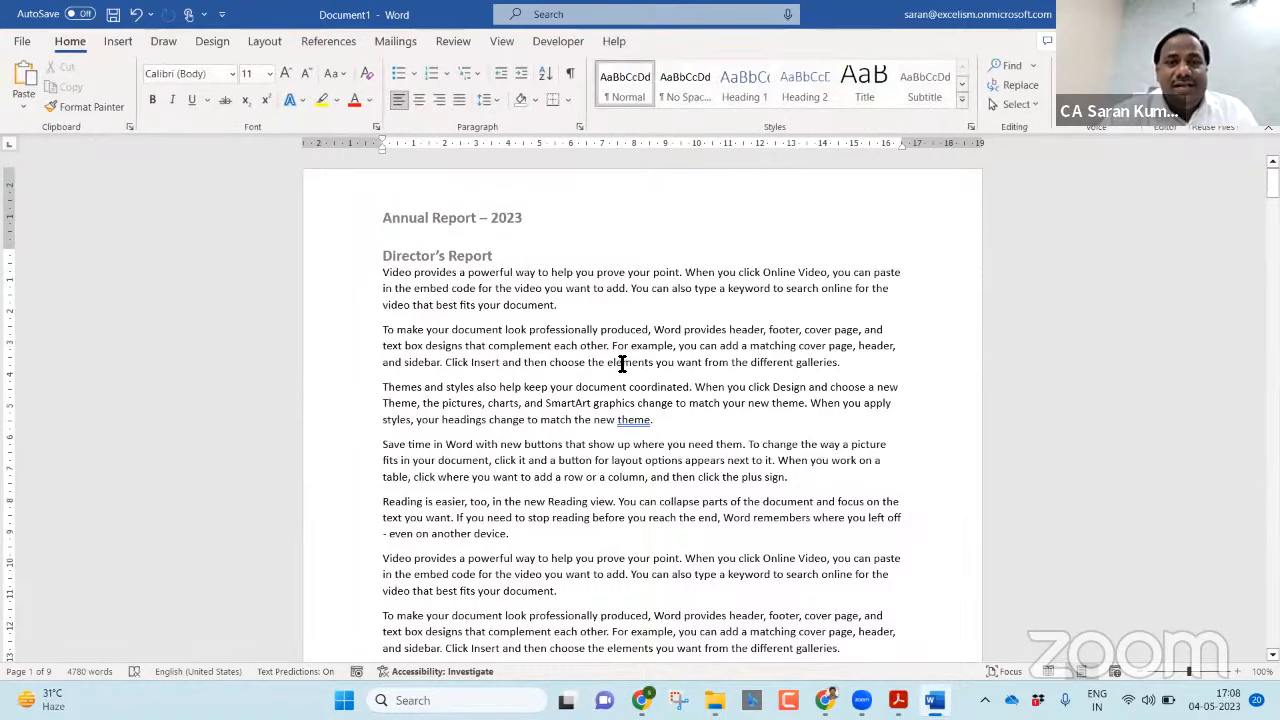
Replace the second header line on page 3 with Financial Statements and return to the body text.
{"action": "left_click_drag", "start_coordinate": [1273, 185], "coordinate": [1273, 285]}
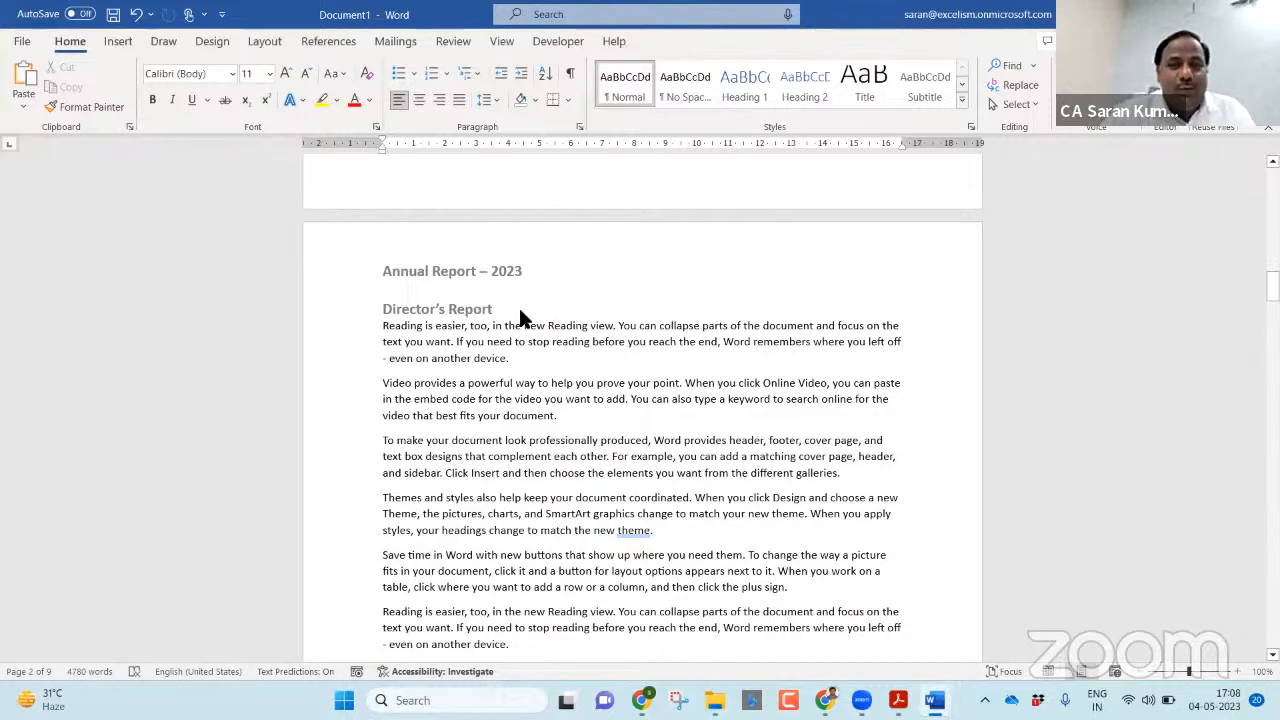
{"action": "left_click_drag", "start_coordinate": [1273, 286], "coordinate": [1273, 292]}
{"action": "double_click", "coordinate": [630, 216]}
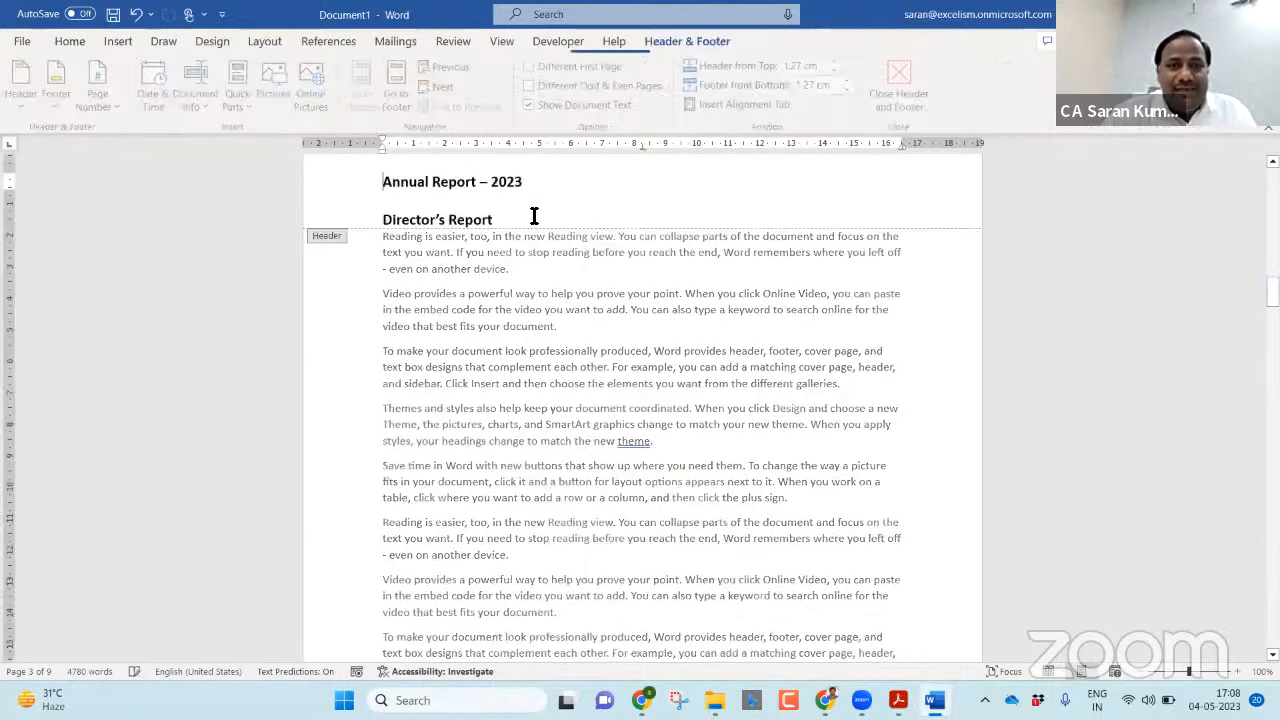
{"action": "left_click_drag", "start_coordinate": [500, 220], "coordinate": [354, 214]}
{"action": "type", "text": "Financial "}
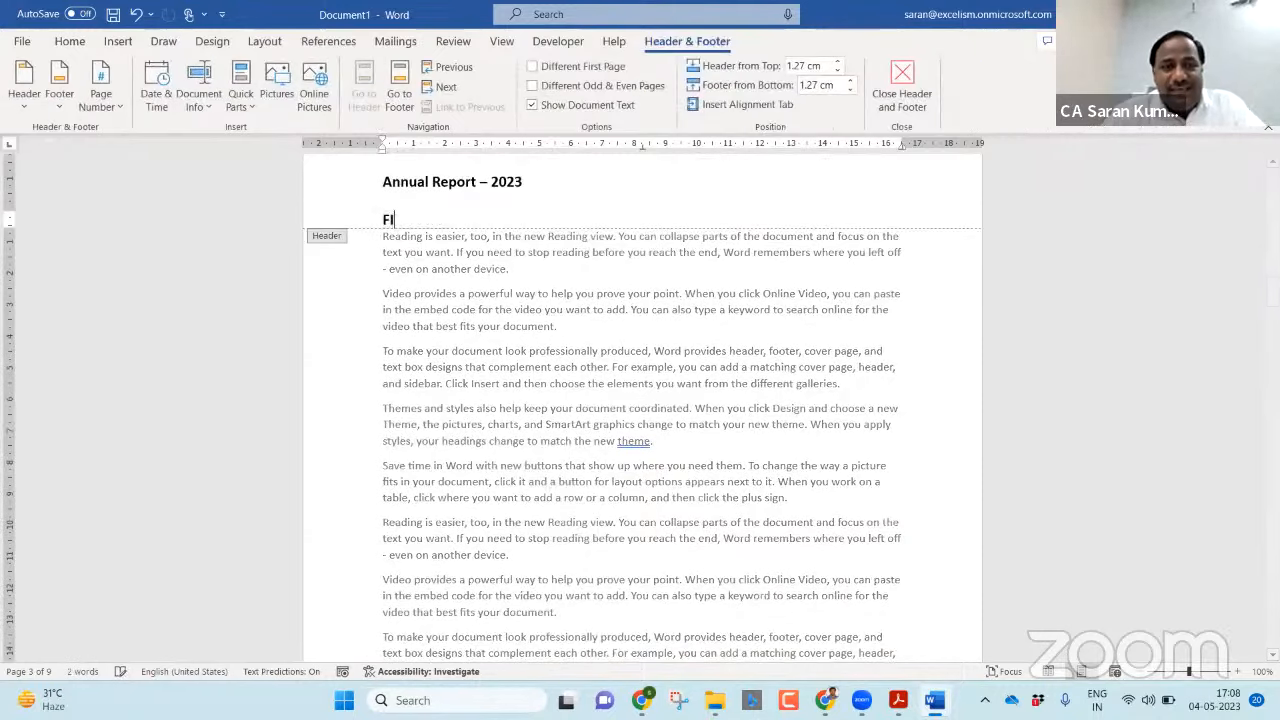
{"action": "type", "text": "Stateme"}
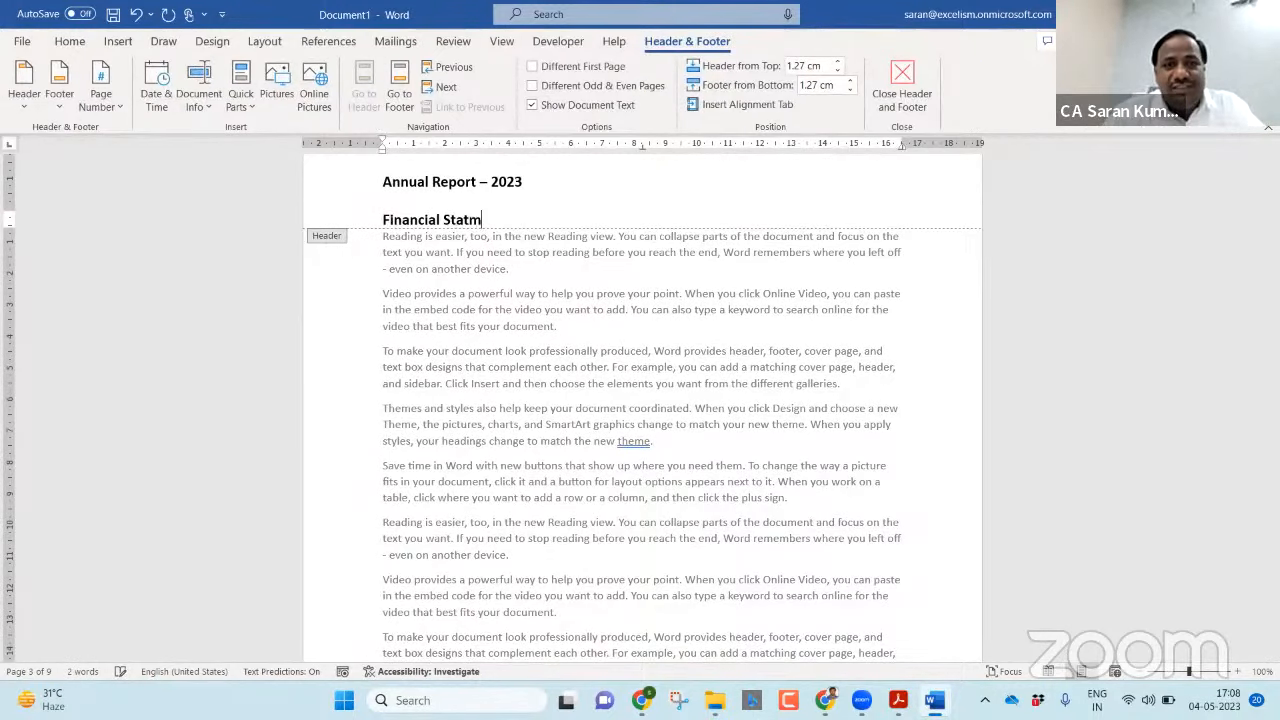
{"action": "key", "text": "BackSpace"}
{"action": "key", "text": "BackSpace"}
{"action": "type", "text": "ements"}
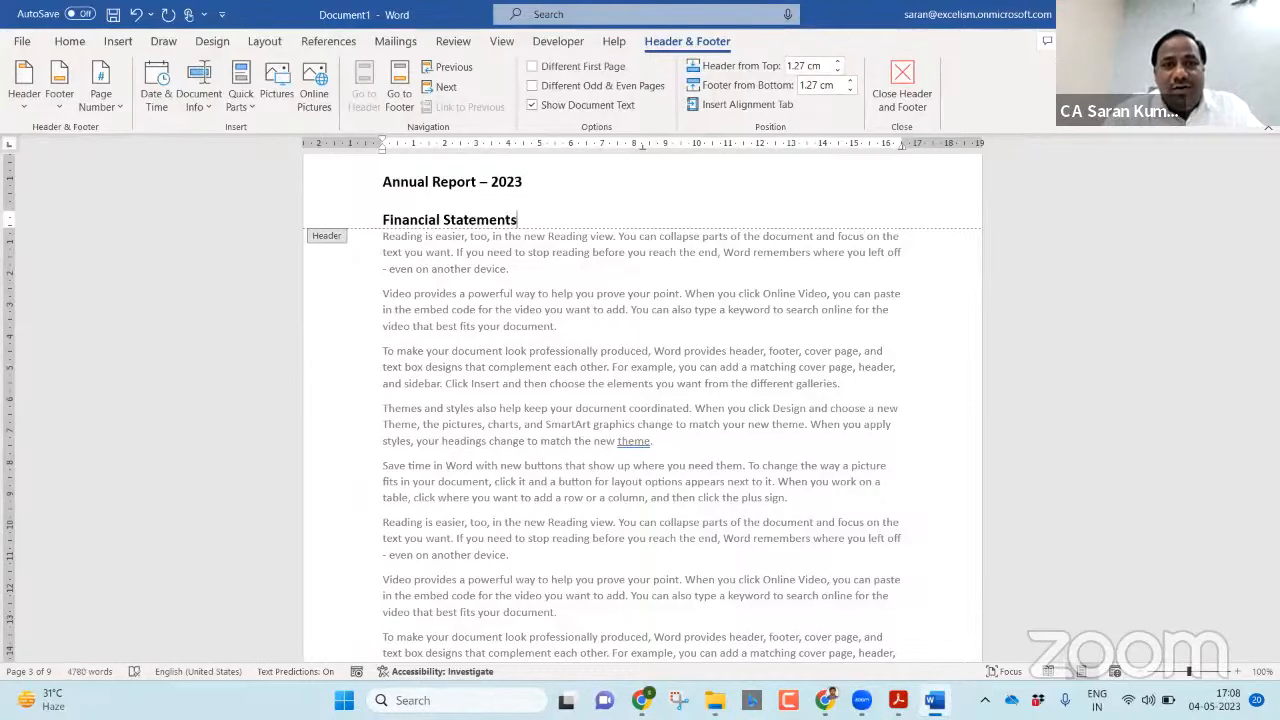
{"action": "double_click", "coordinate": [596, 293]}
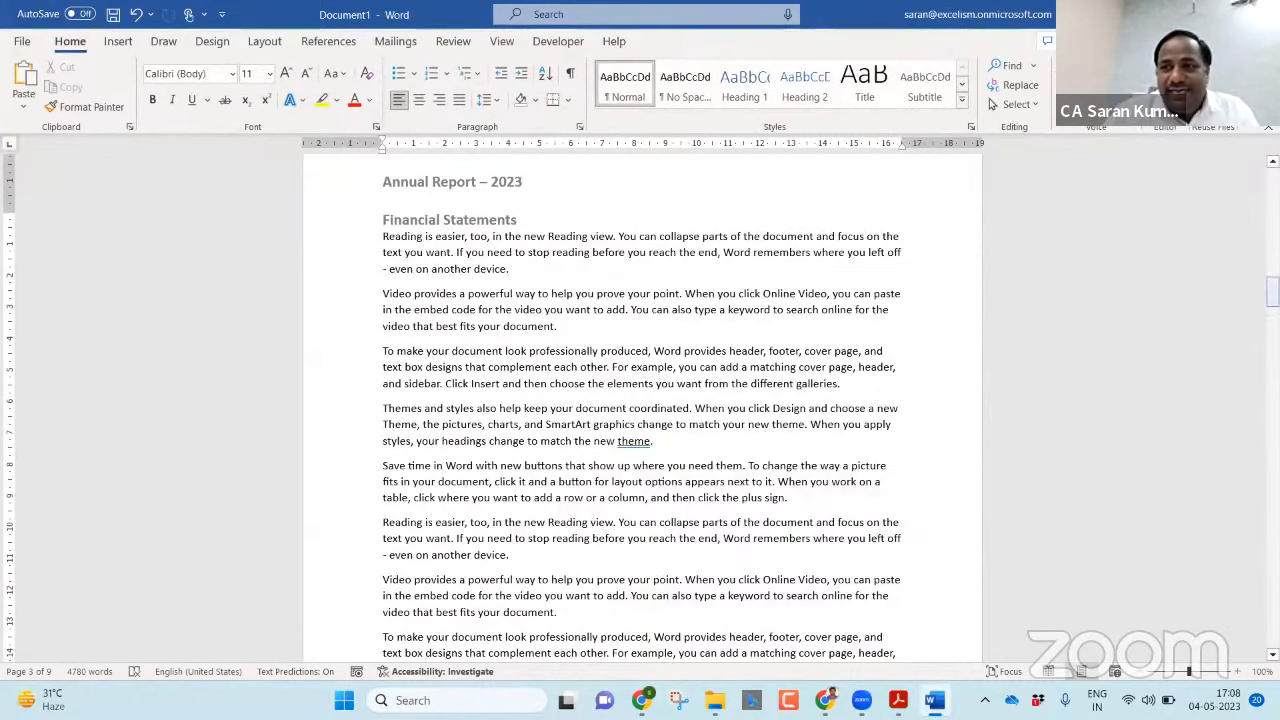
Check the header on the other pages and place the cursor at the end of page 2's last paragraph.
{"action": "left_click_drag", "start_coordinate": [1272, 296], "coordinate": [1272, 340]}
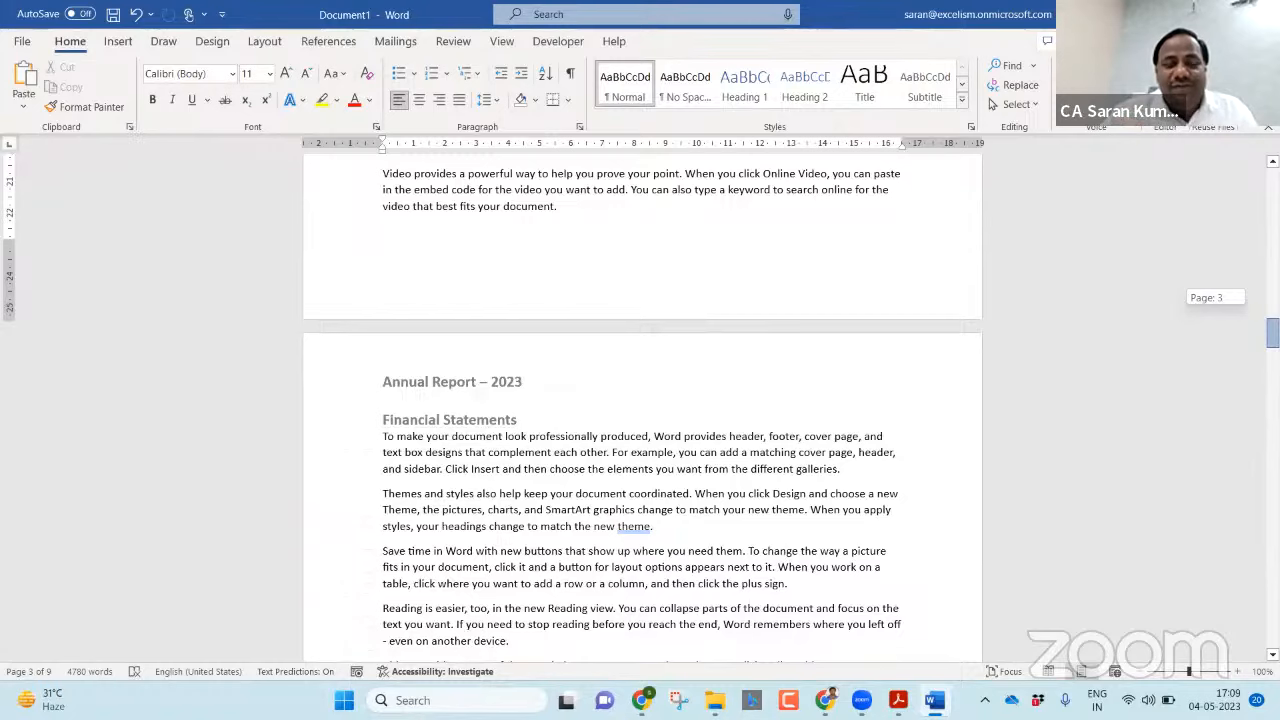
{"action": "left_click_drag", "start_coordinate": [1272, 340], "coordinate": [1272, 184]}
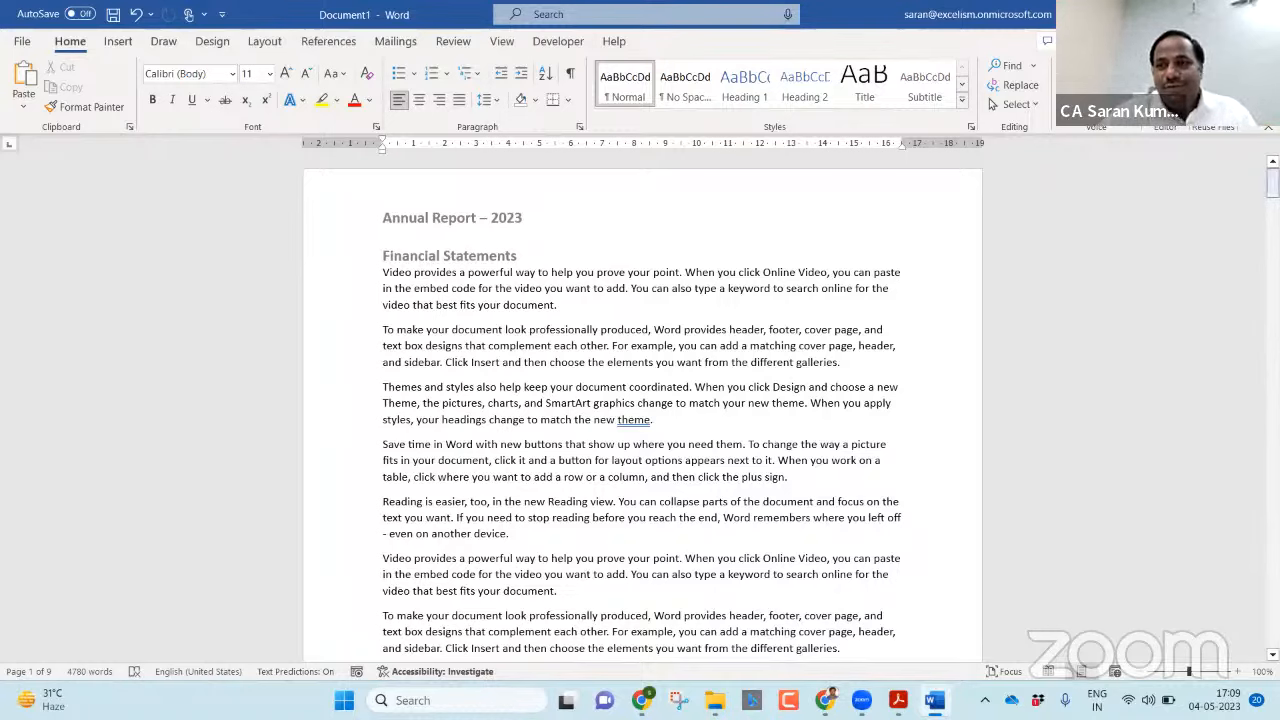
{"action": "scroll", "coordinate": [642, 400], "scroll_direction": "down", "scroll_amount": 10}
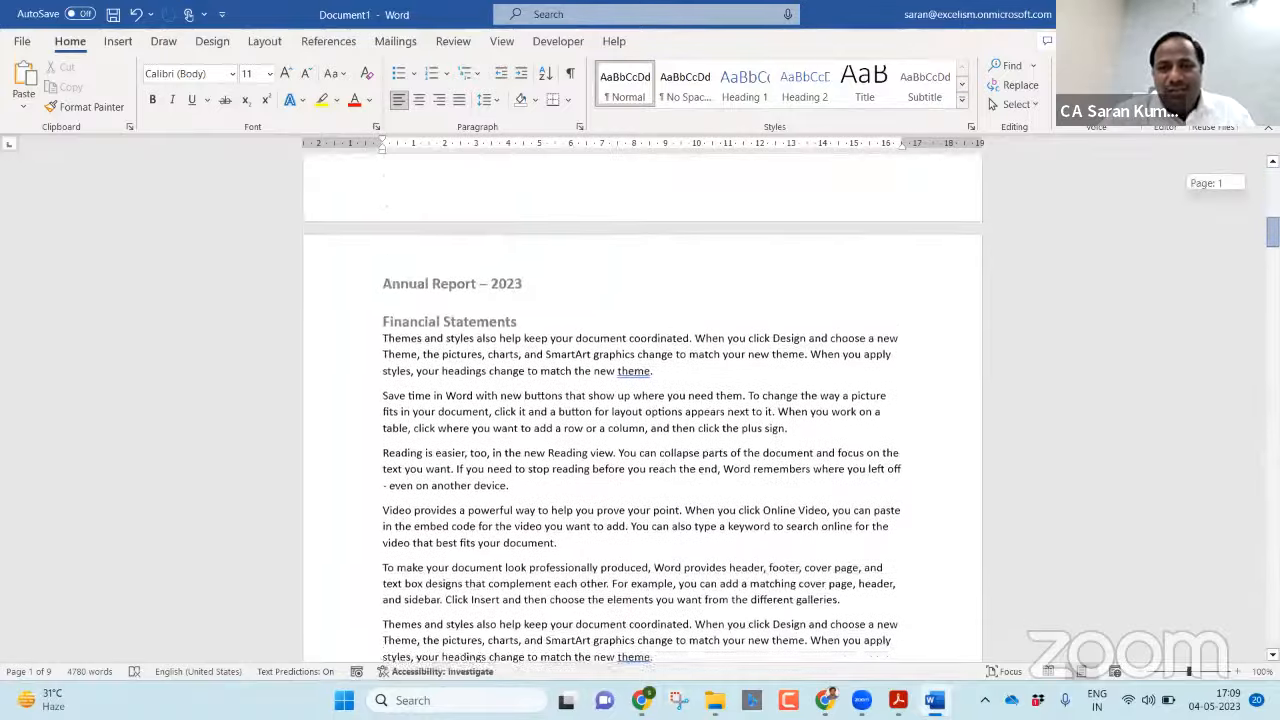
{"action": "scroll", "coordinate": [1090, 338], "scroll_direction": "down", "scroll_amount": 20}
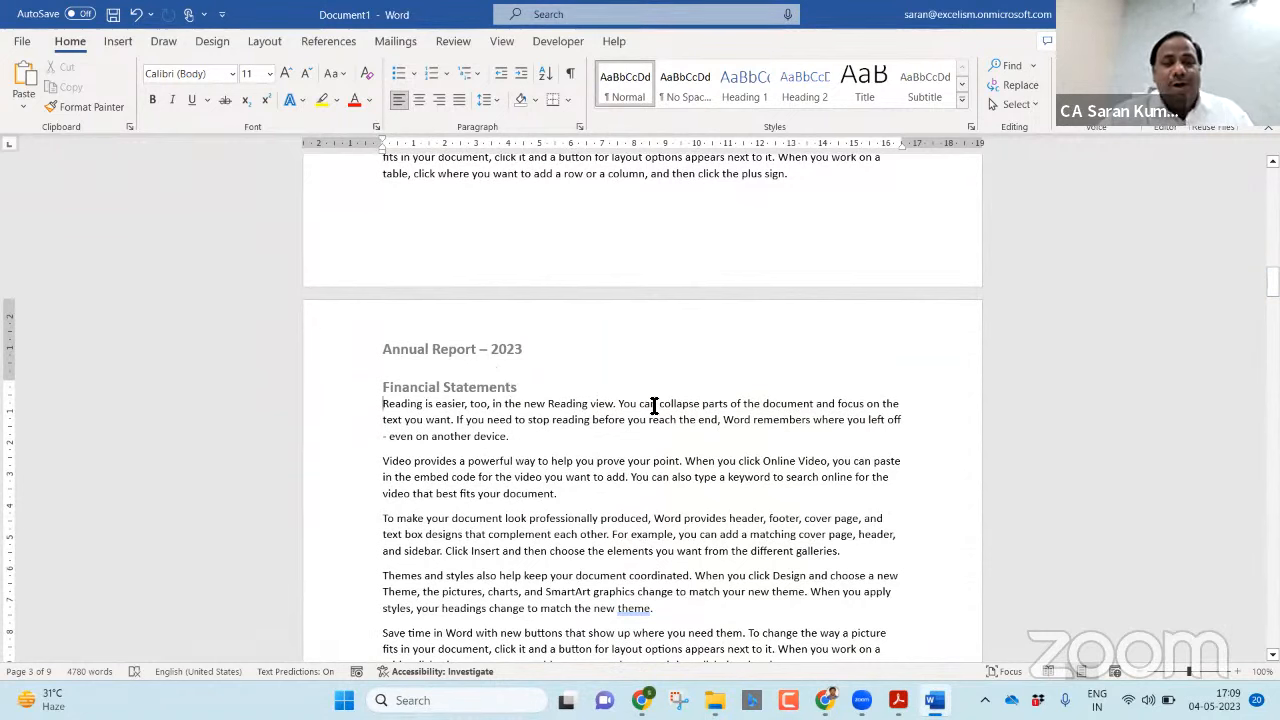
{"action": "left_click", "coordinate": [808, 178]}
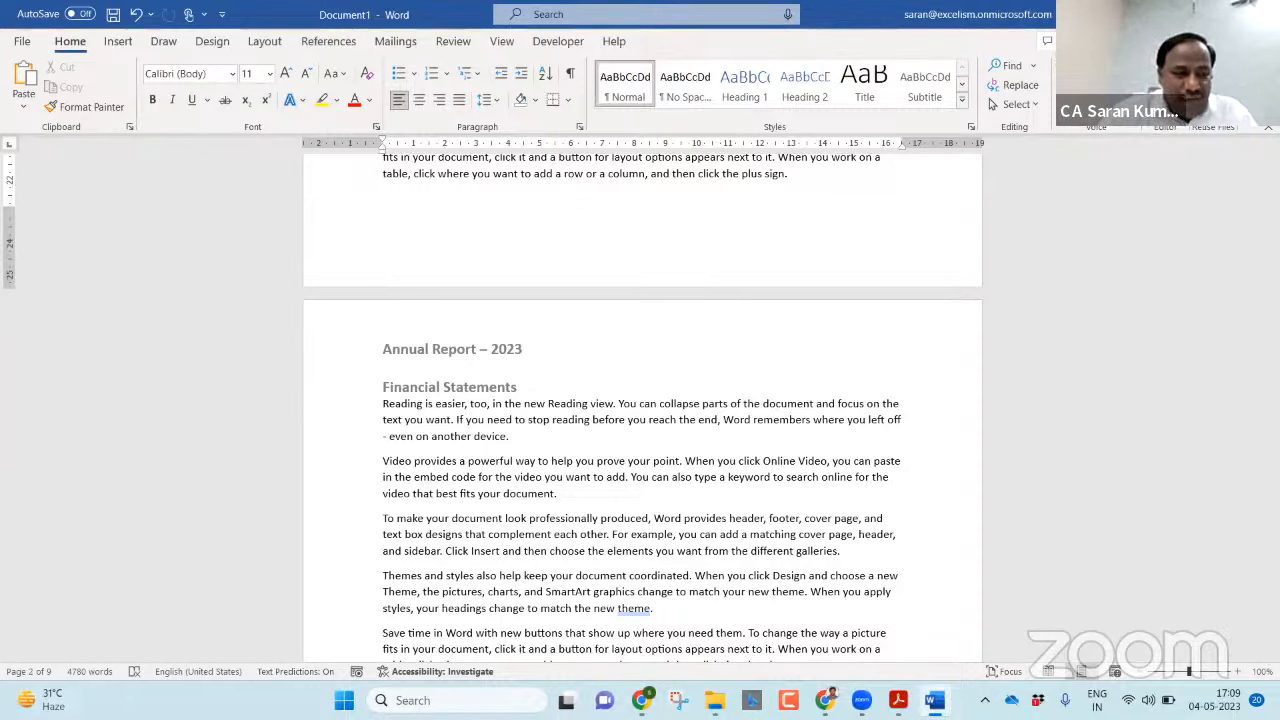
Insert a next-page section break after page 2's last paragraph and remove the extra blank line above page 3's text.
{"action": "left_click", "coordinate": [424, 420]}
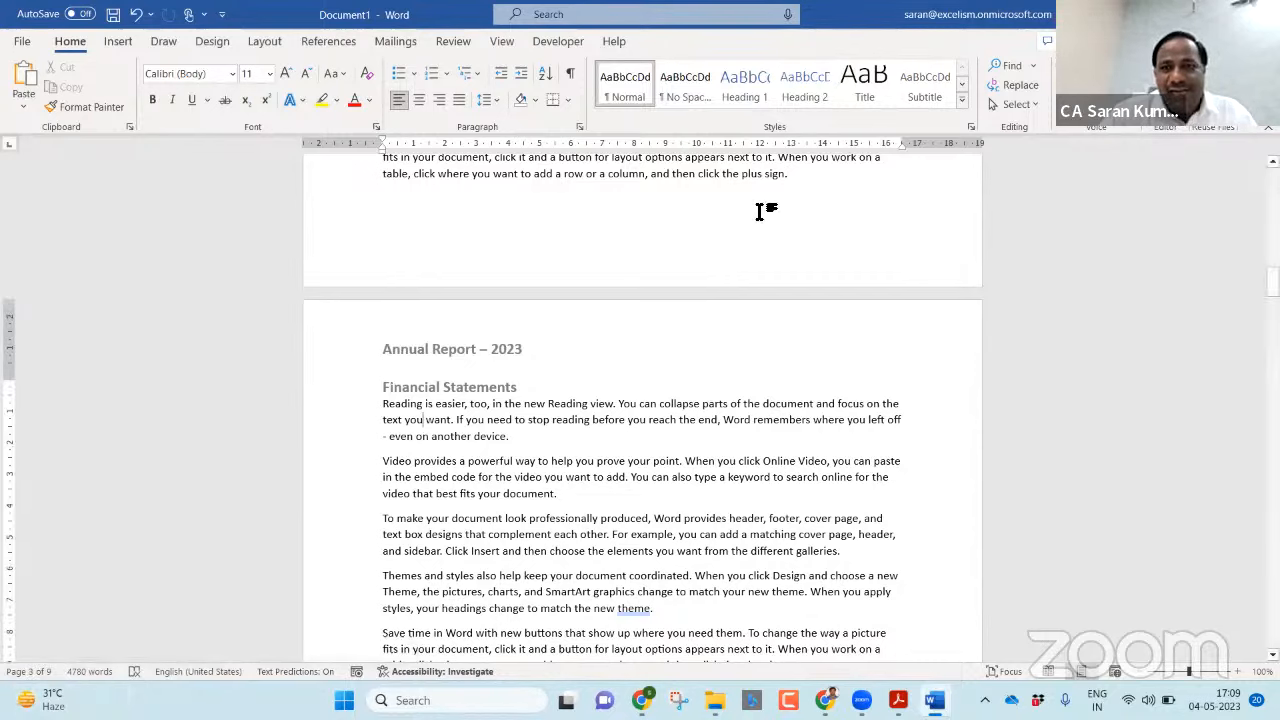
{"action": "left_click", "coordinate": [820, 175]}
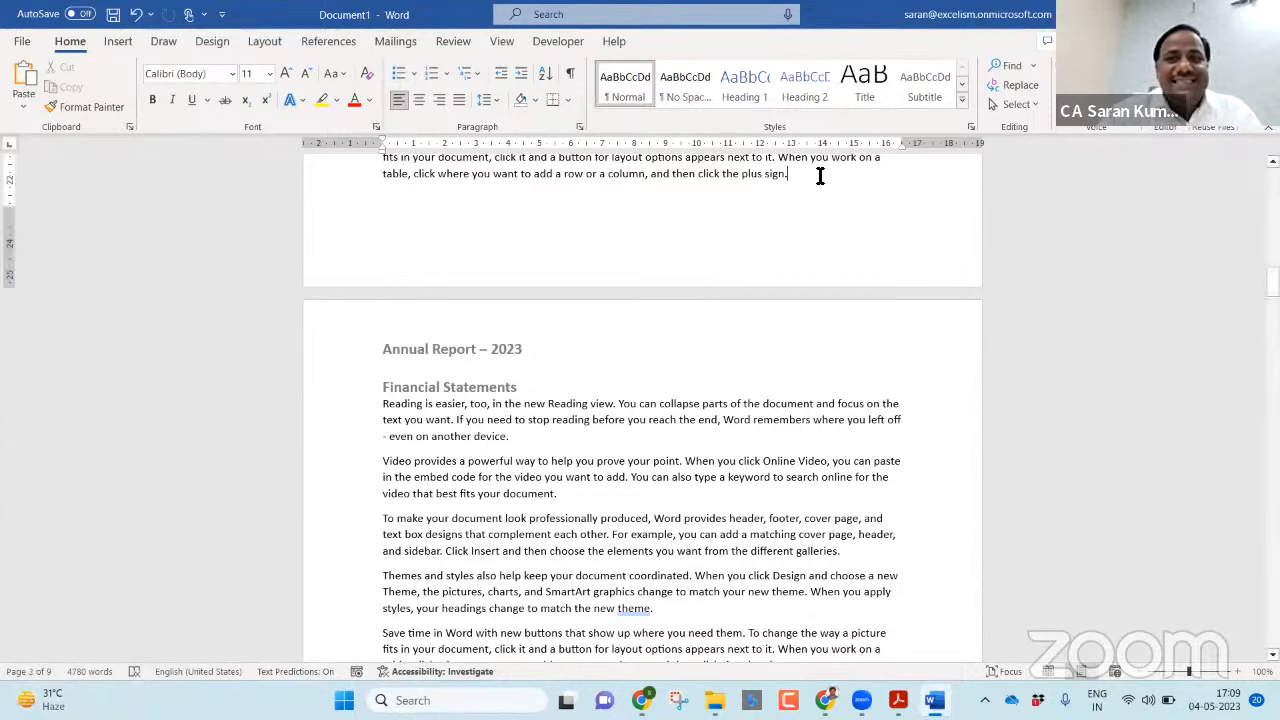
{"action": "left_click", "coordinate": [278, 45]}
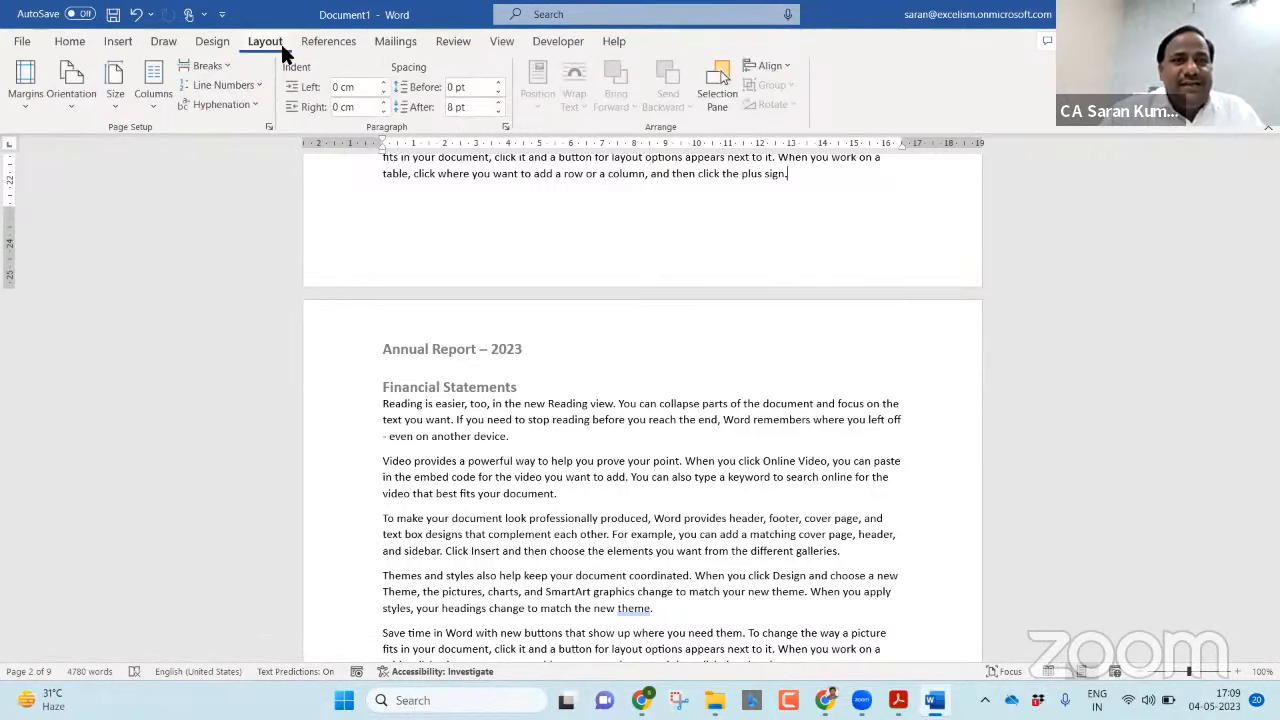
{"action": "left_click", "coordinate": [193, 42]}
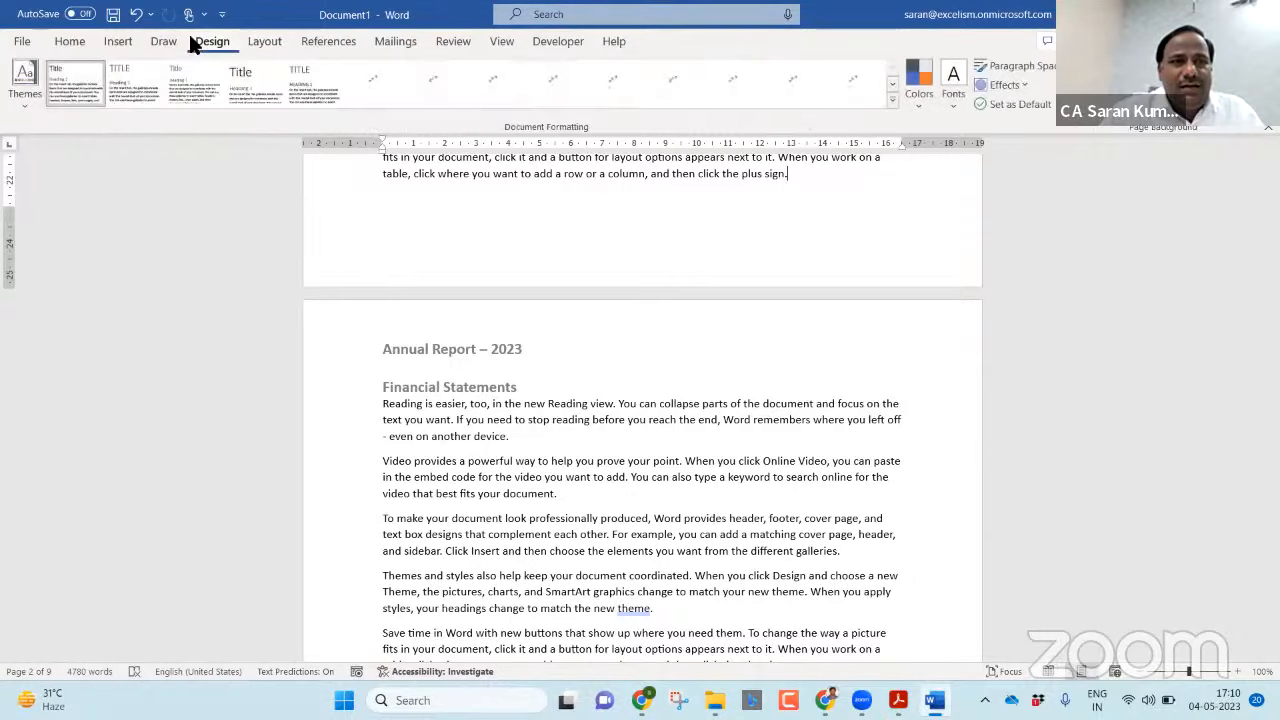
{"action": "left_click", "coordinate": [126, 40]}
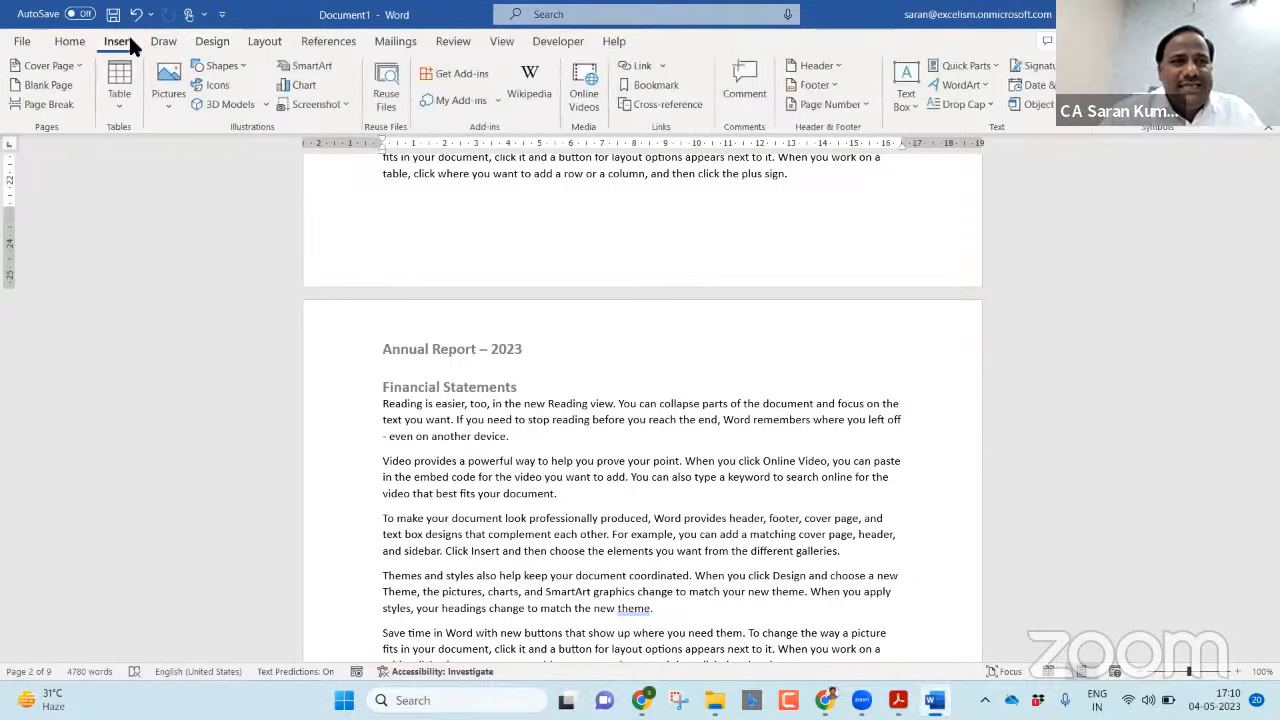
{"action": "left_click", "coordinate": [262, 45]}
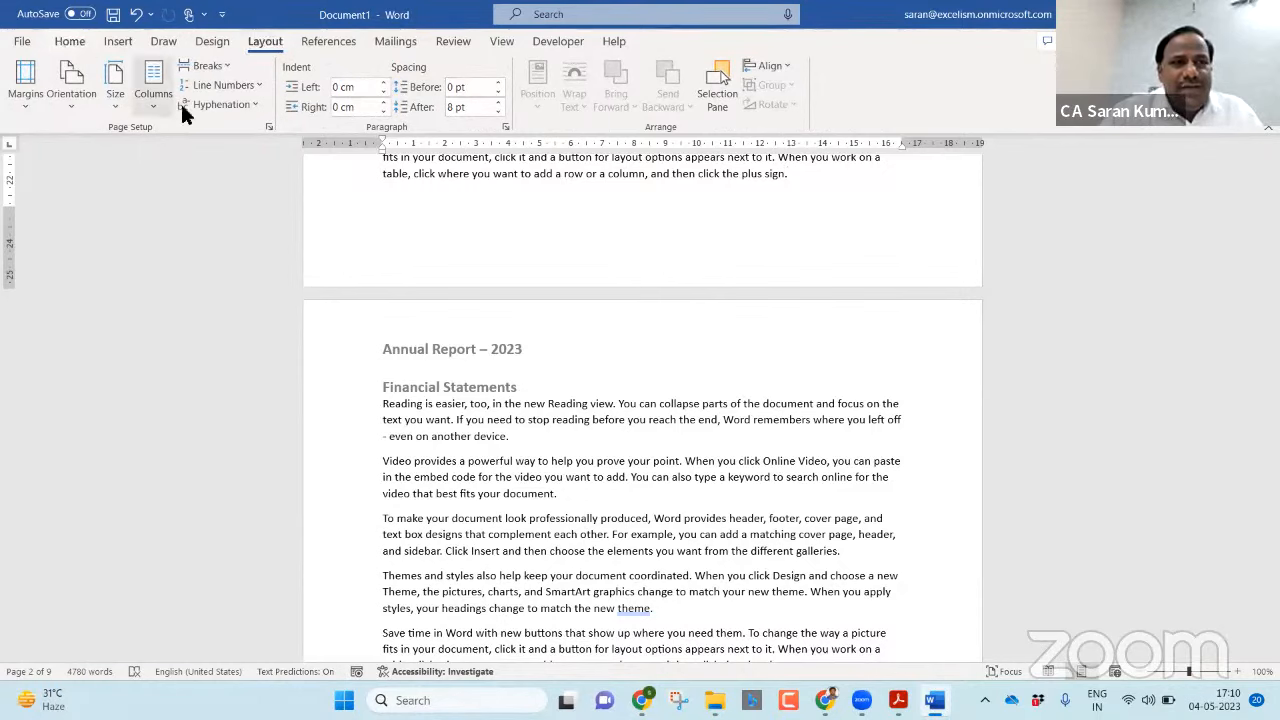
{"action": "left_click", "coordinate": [256, 79]}
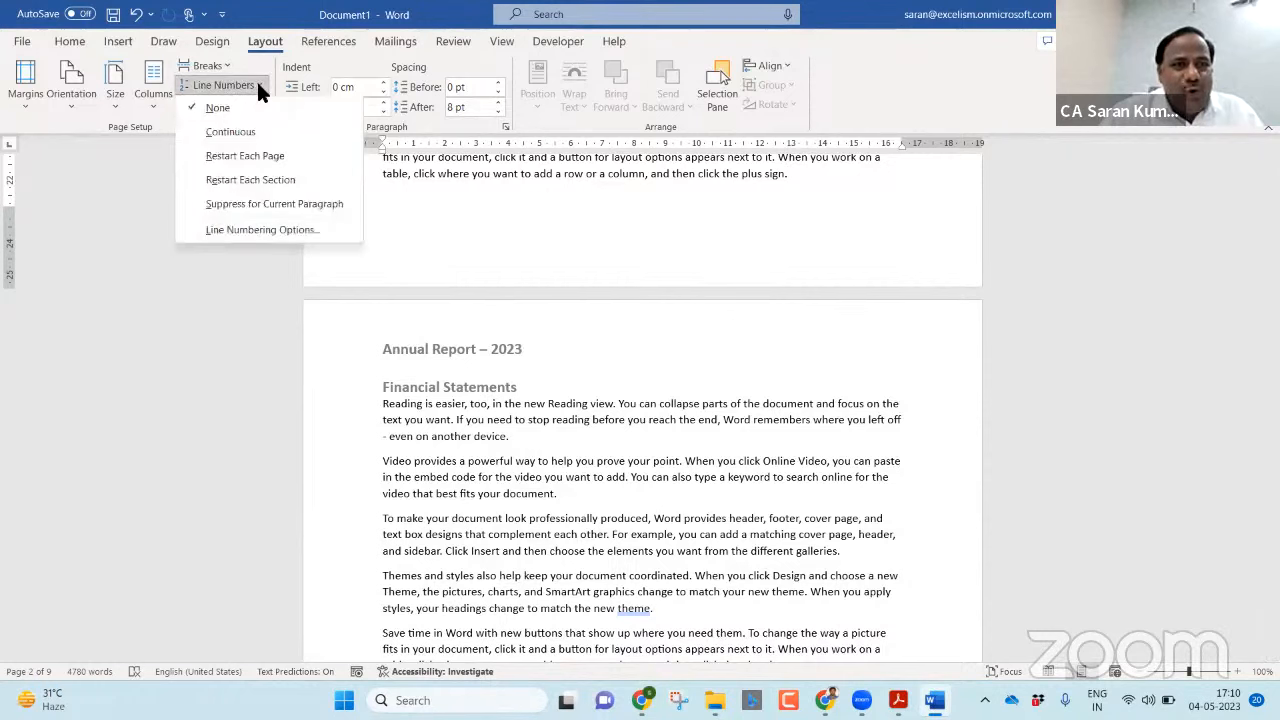
{"action": "left_click", "coordinate": [222, 64]}
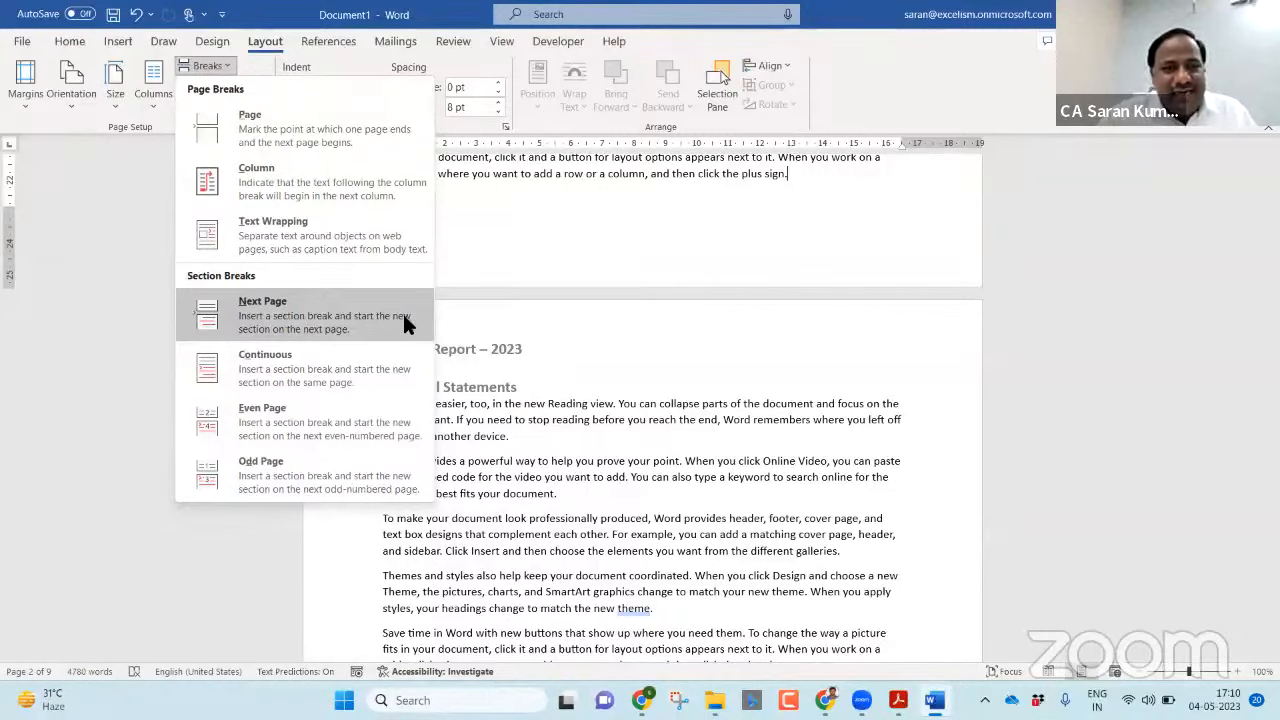
{"action": "left_click", "coordinate": [369, 318]}
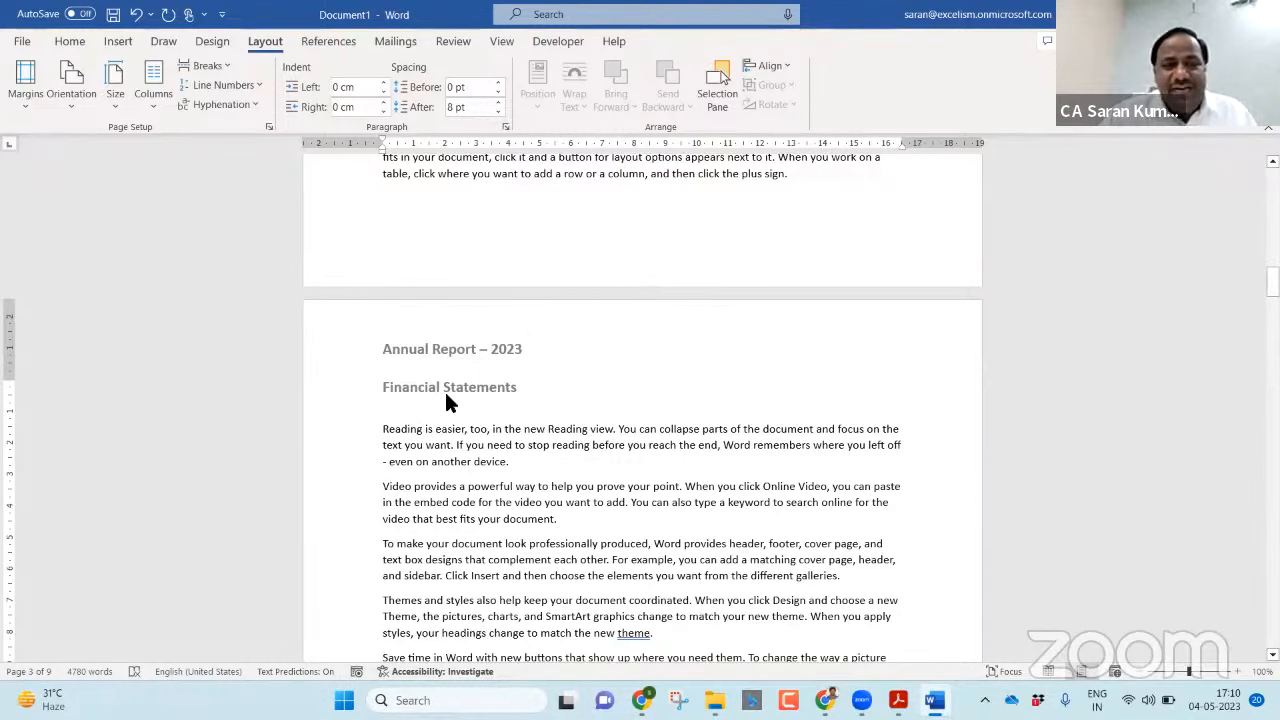
{"action": "key", "text": "BackSpace"}
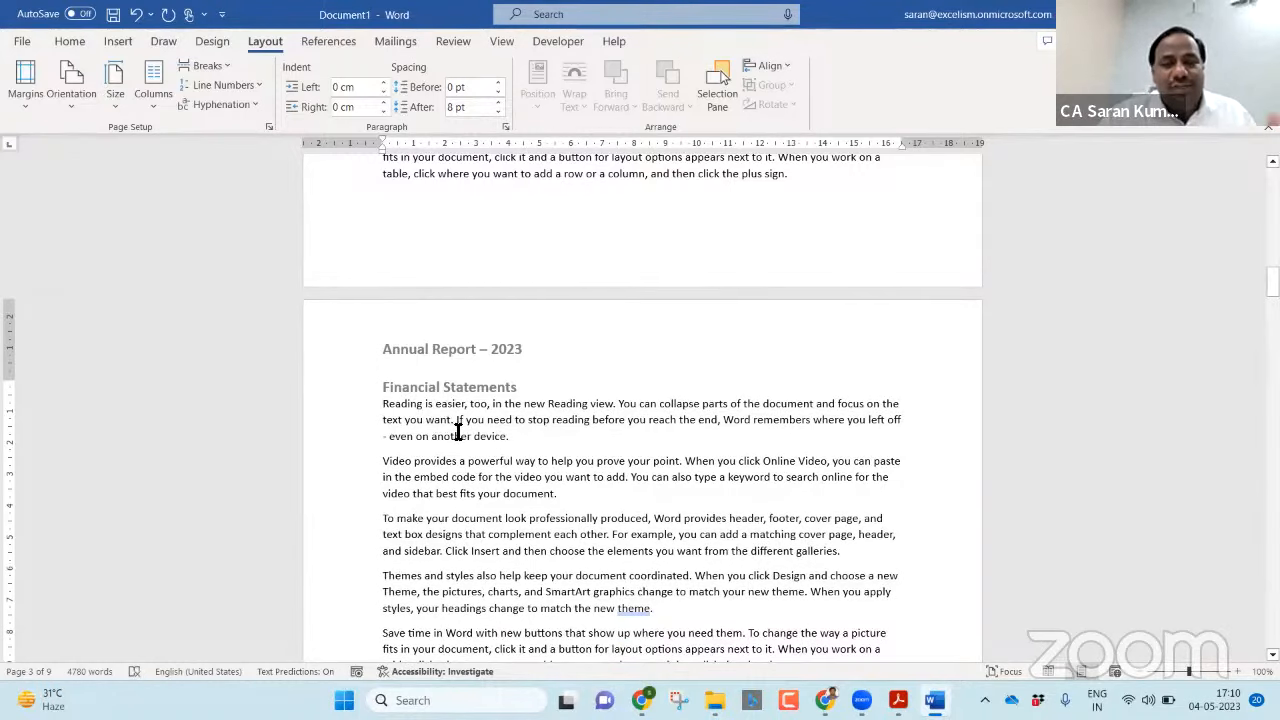
Unlink page 3's header from the previous section and return to the body text.
{"action": "left_click", "coordinate": [838, 188]}
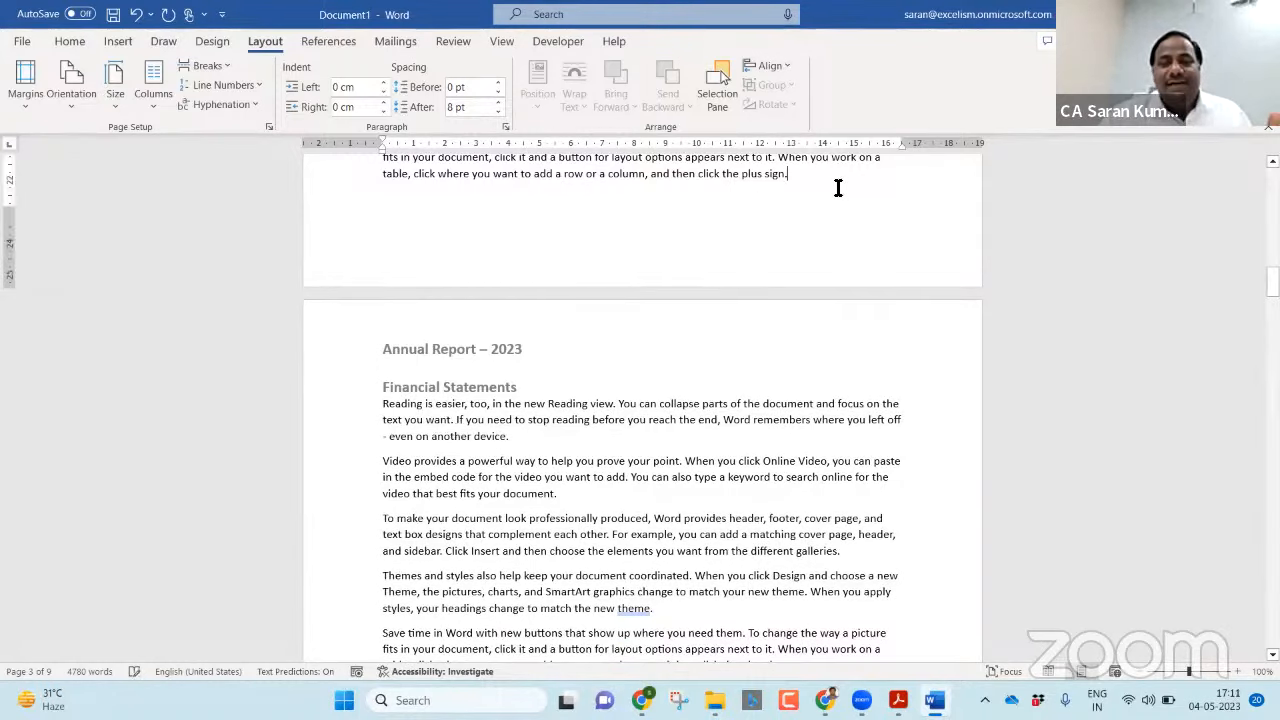
{"action": "double_click", "coordinate": [557, 345]}
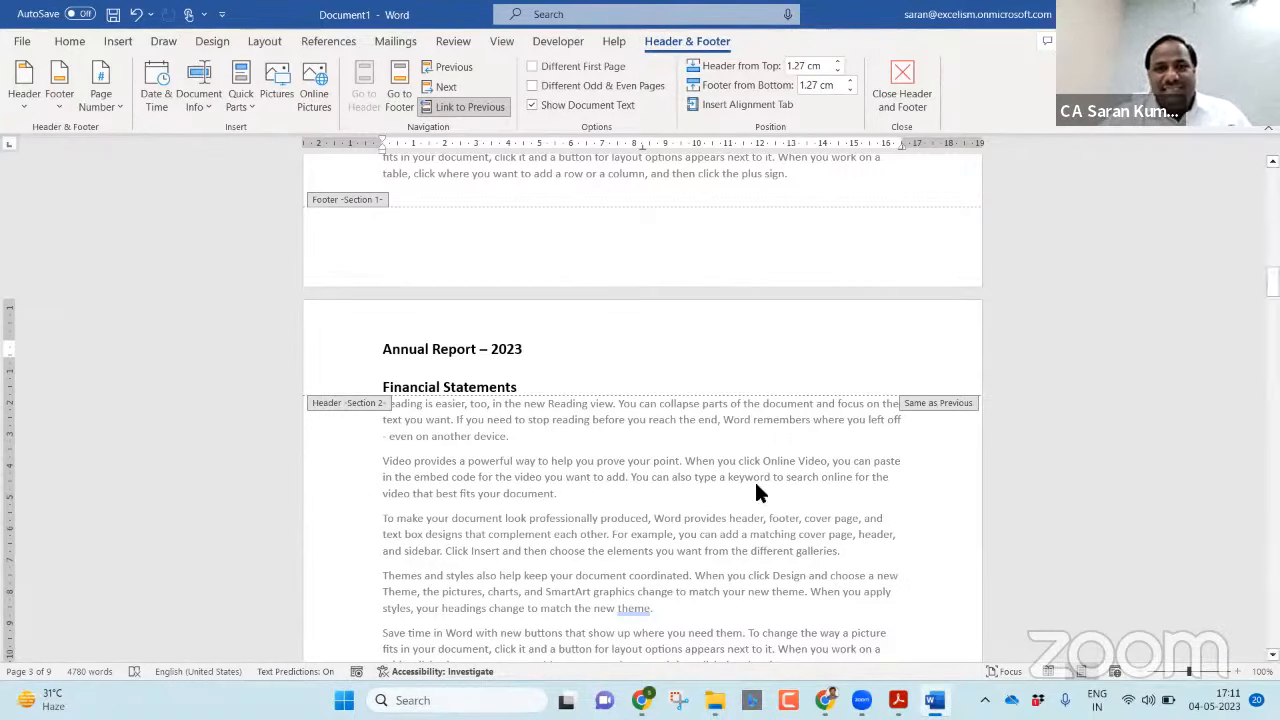
{"action": "key", "text": "XF86AudioRaiseVolume"}
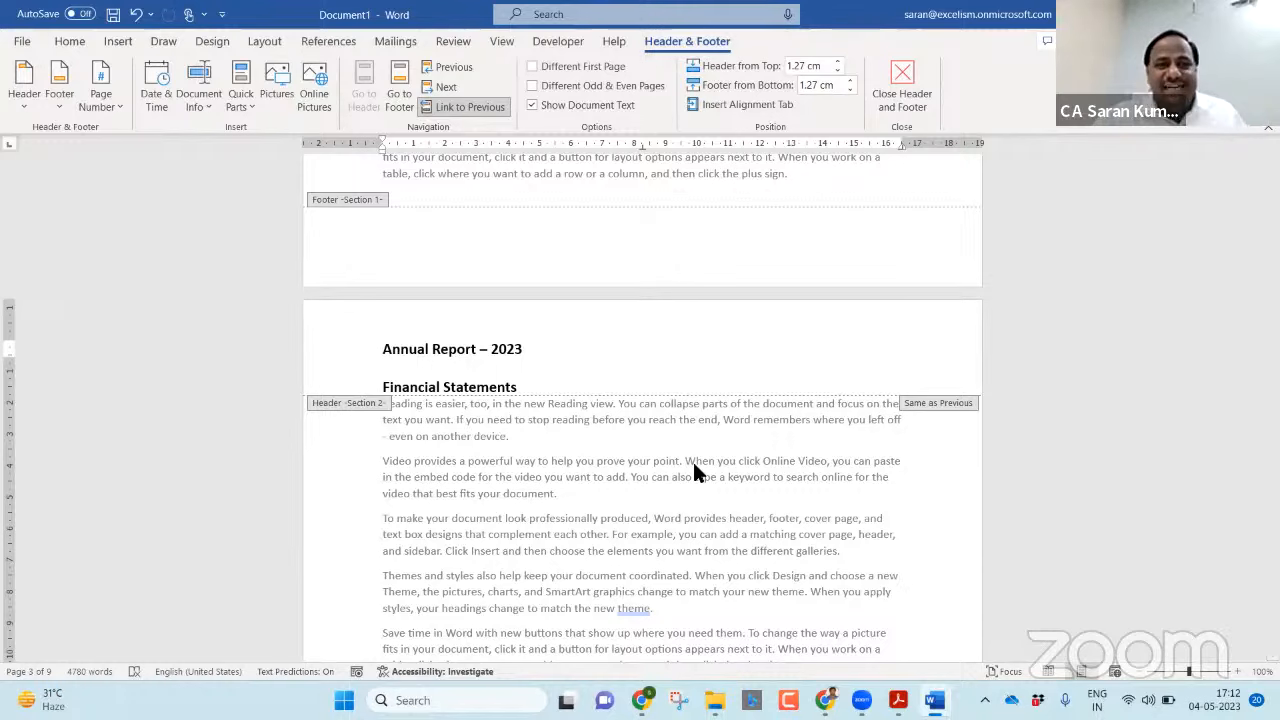
{"action": "left_click", "coordinate": [461, 117]}
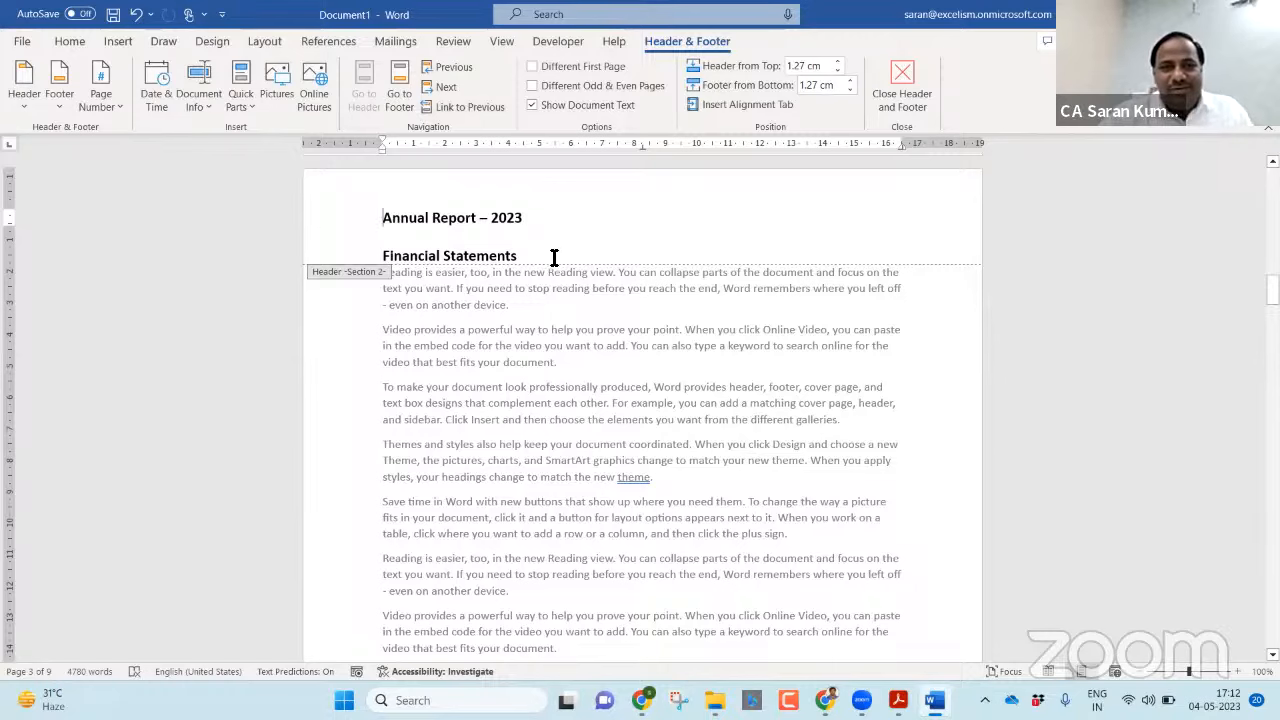
{"action": "double_click", "coordinate": [598, 321]}
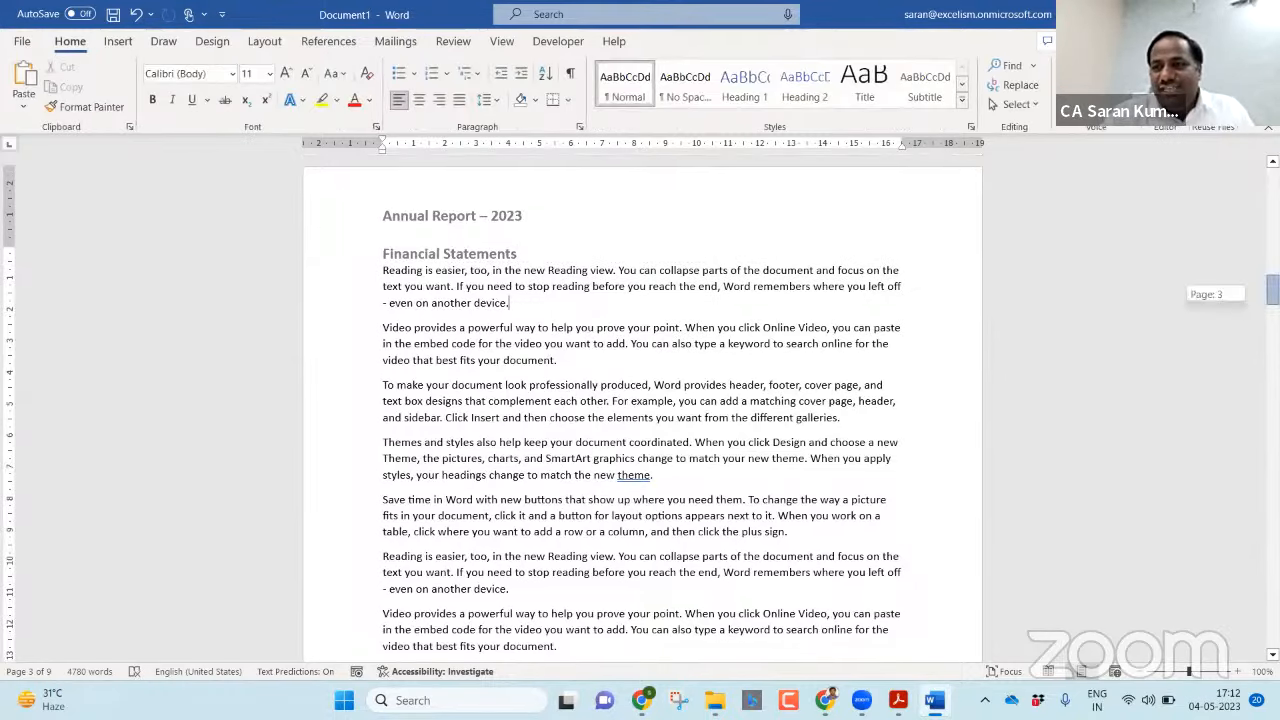
Replace the second header line on the first page with Director’s Report and return to the body text.
{"action": "left_click_drag", "start_coordinate": [1272, 290], "coordinate": [1272, 182]}
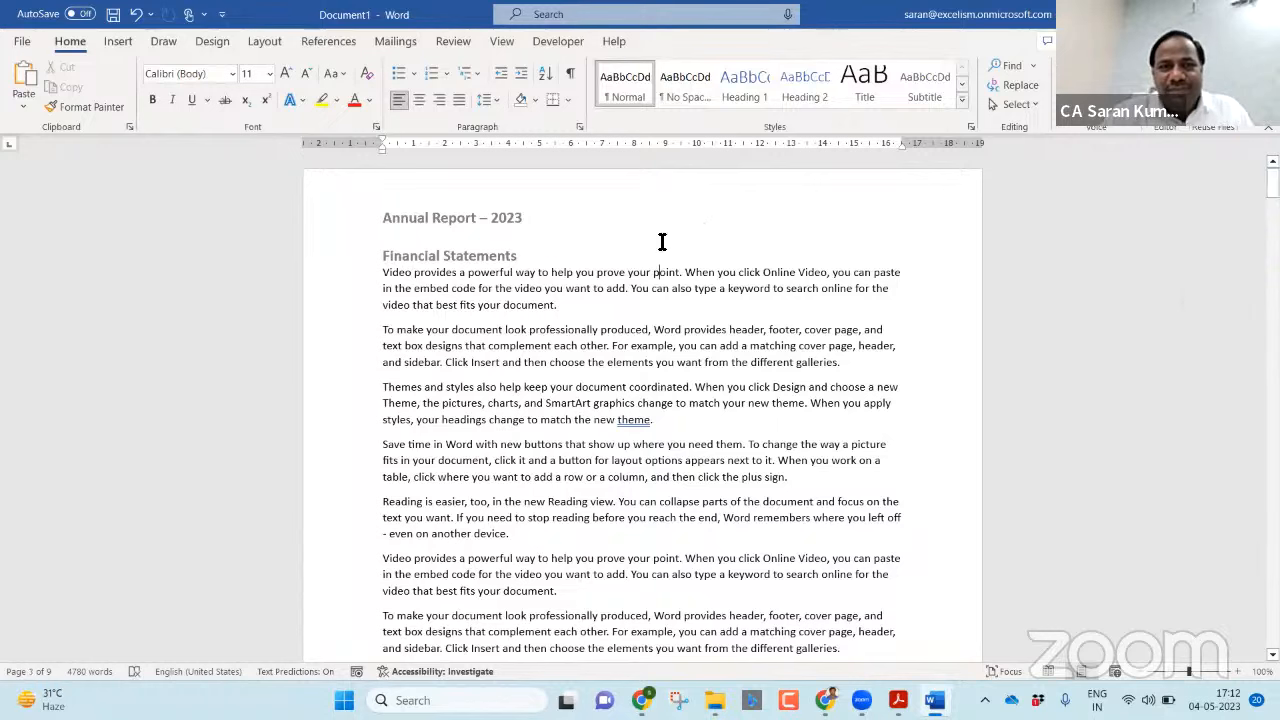
{"action": "double_click", "coordinate": [660, 243]}
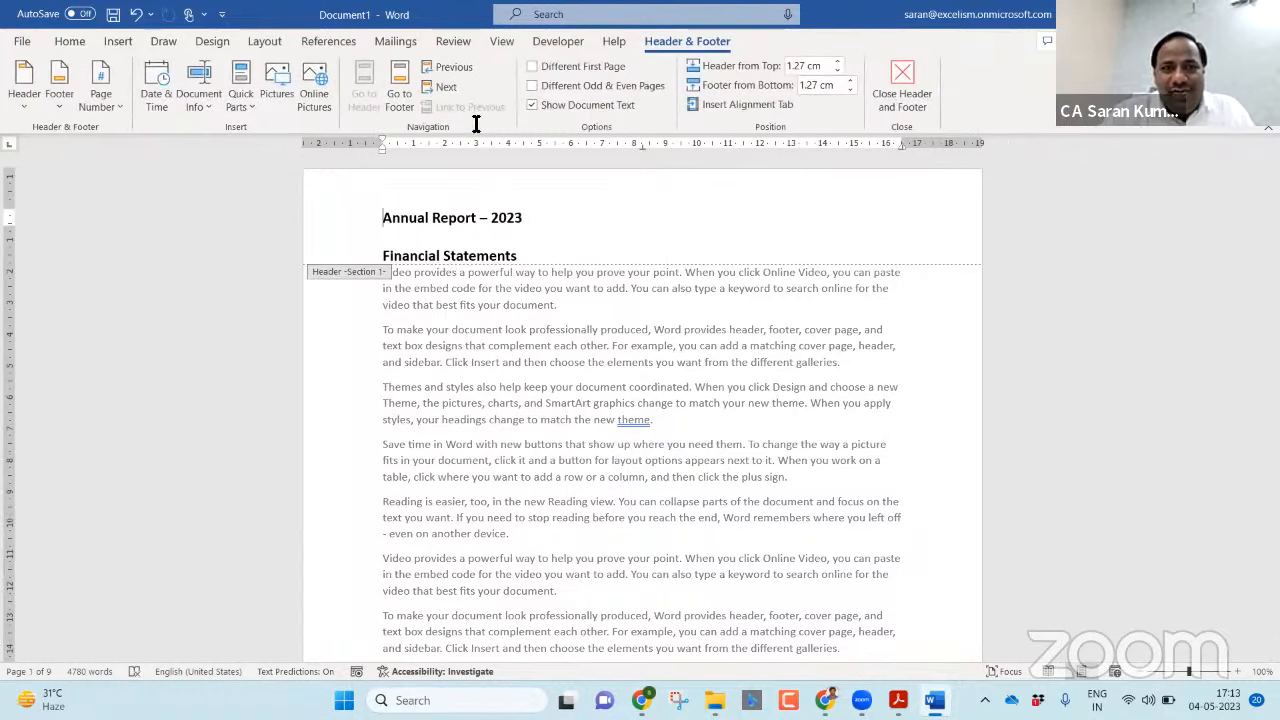
{"action": "left_click_drag", "start_coordinate": [548, 260], "coordinate": [252, 276]}
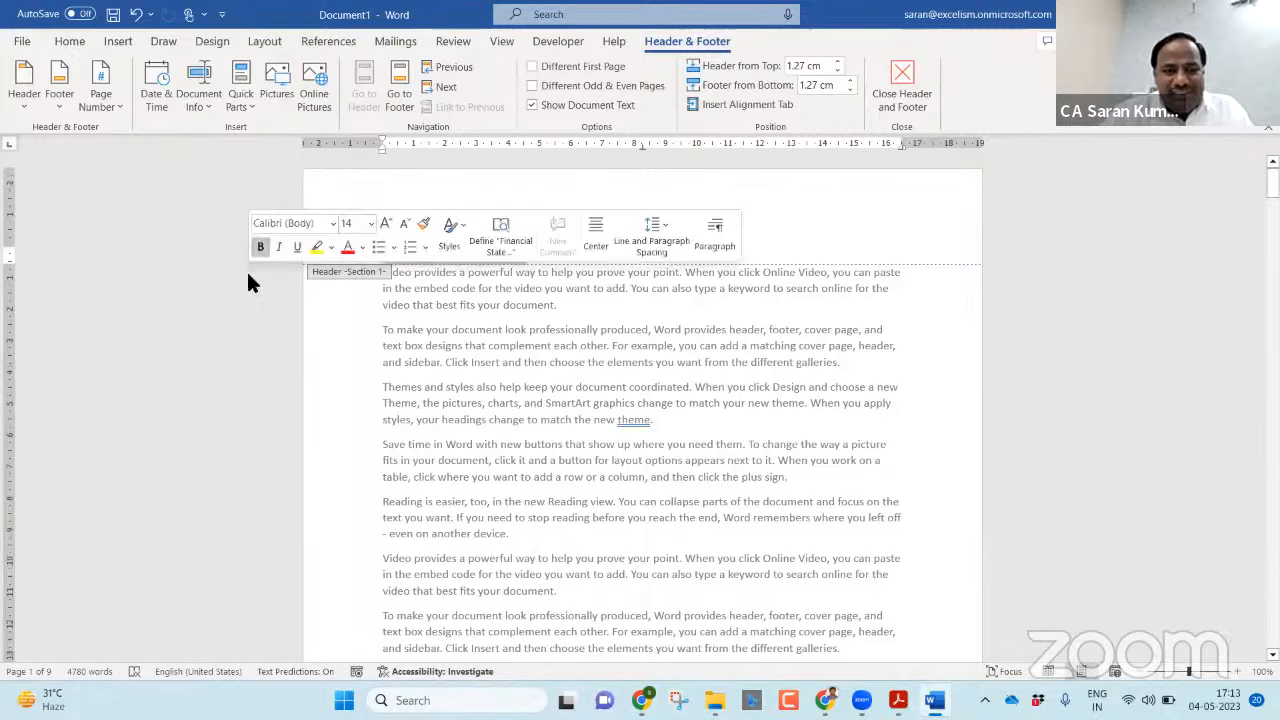
{"action": "type", "text": "Director's Repr"}
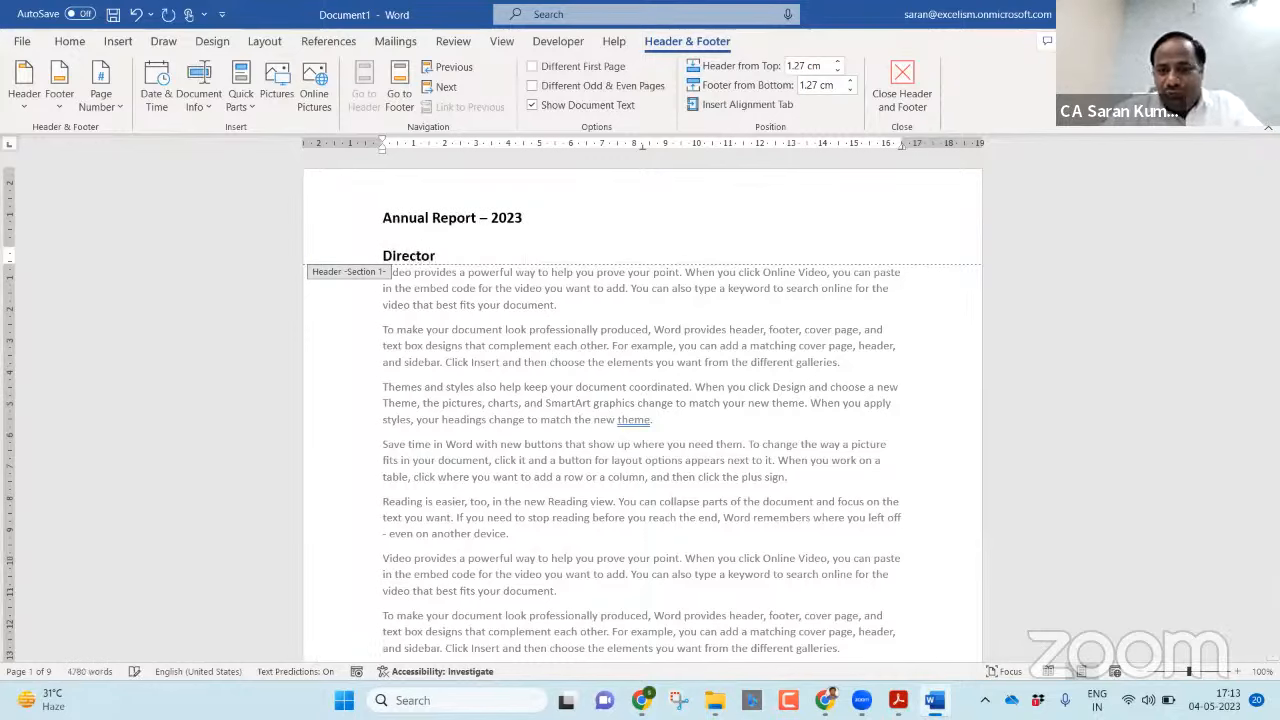
{"action": "key", "text": "BackSpace"}
{"action": "type", "text": "ort"}
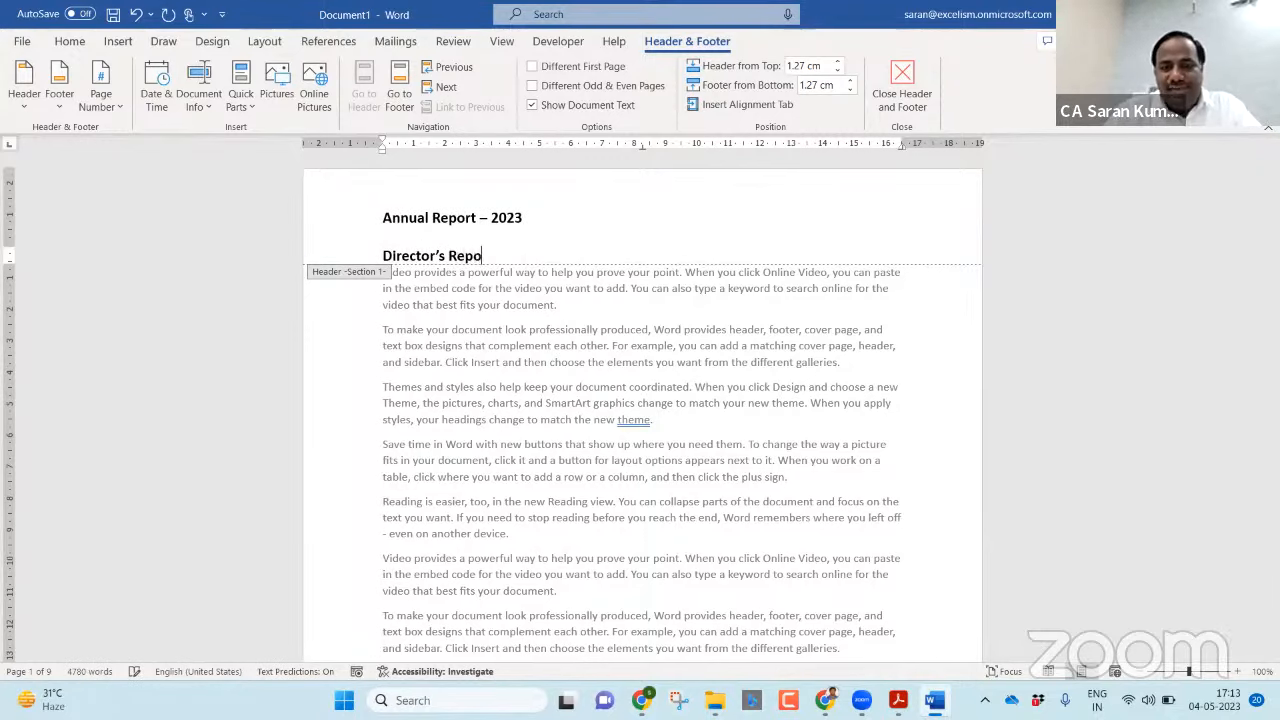
{"action": "double_click", "coordinate": [517, 365]}
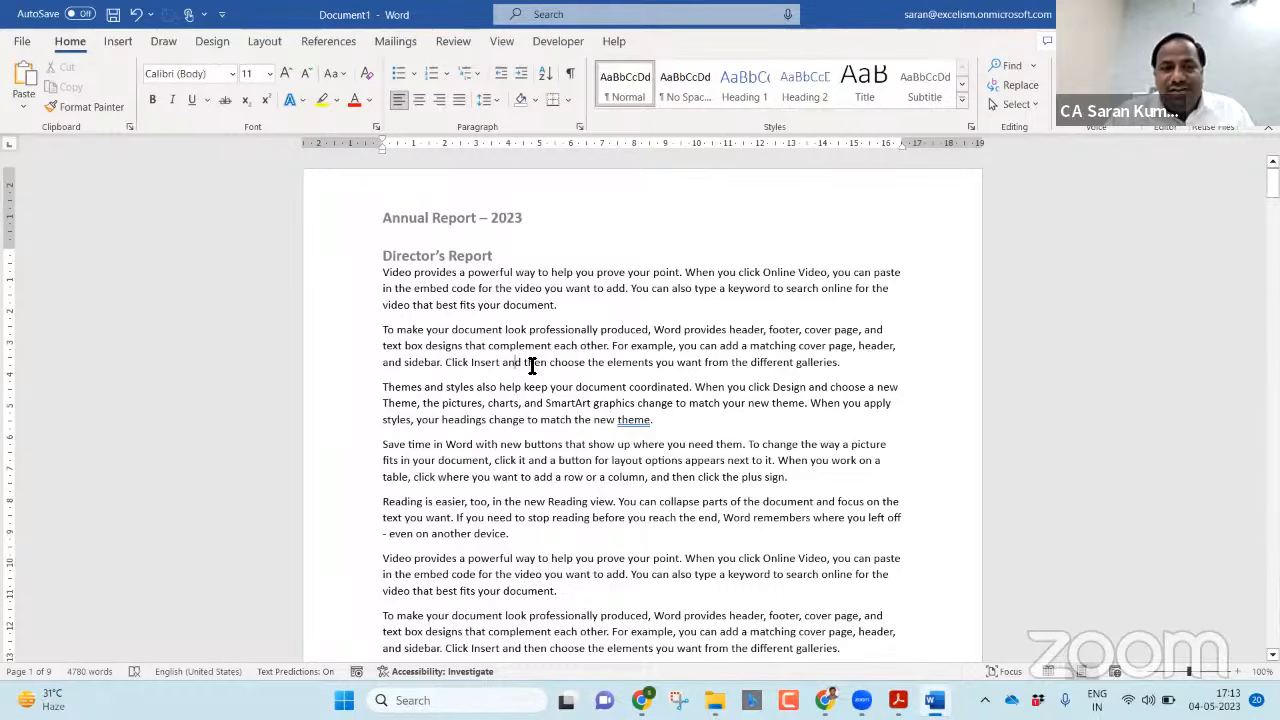
Check the header lines on each page from page 1 through the last page.
{"action": "scroll", "coordinate": [532, 365], "scroll_direction": "down", "scroll_amount": 4}
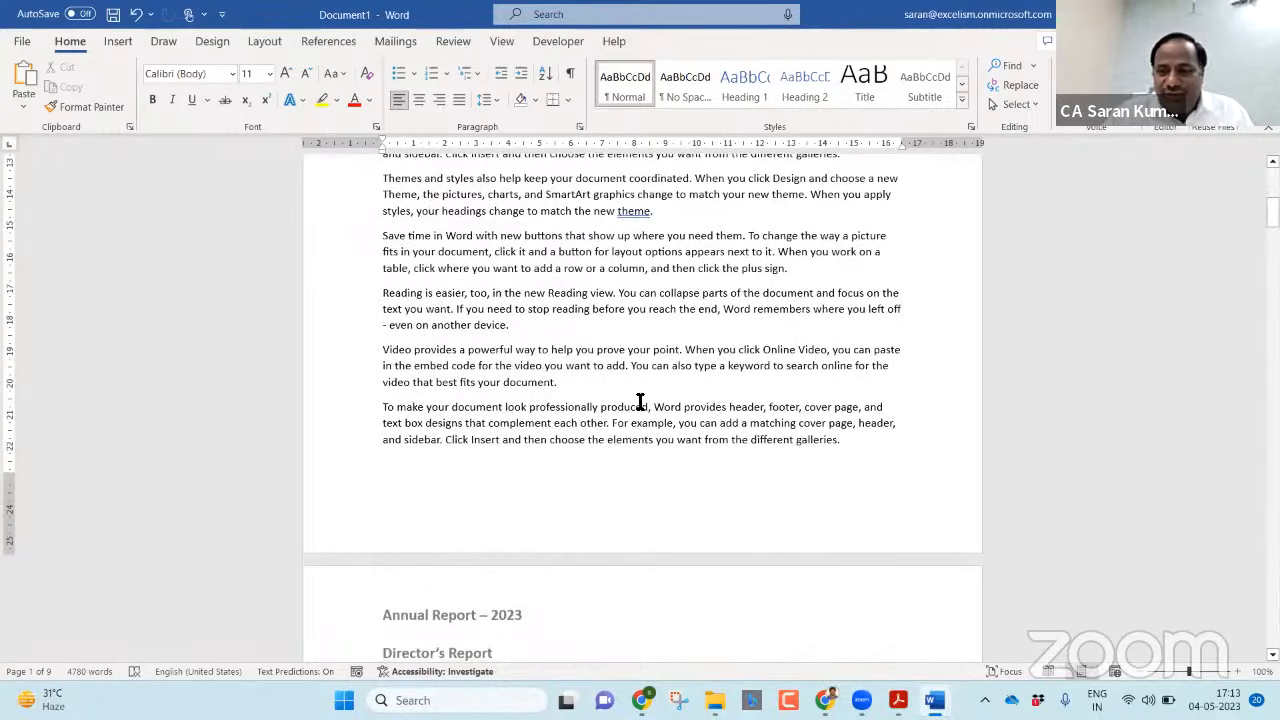
{"action": "scroll", "coordinate": [640, 401], "scroll_direction": "down", "scroll_amount": 8}
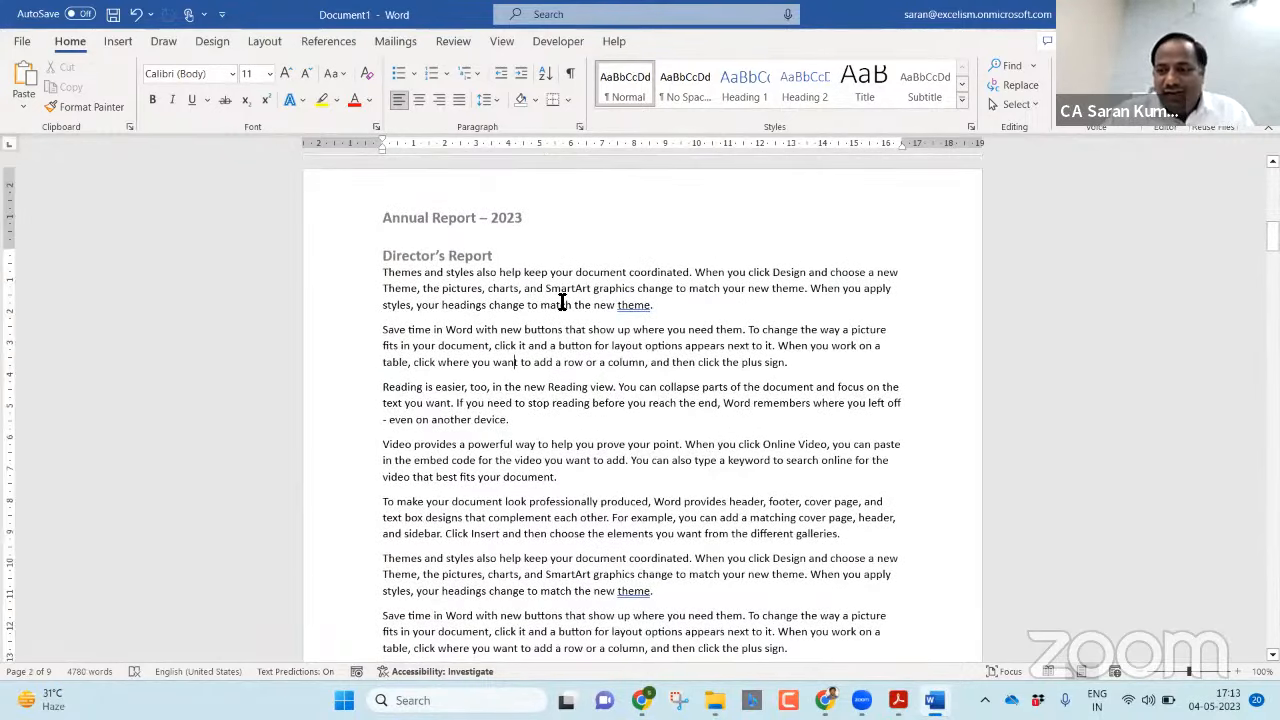
{"action": "key", "text": "Page_Down"}
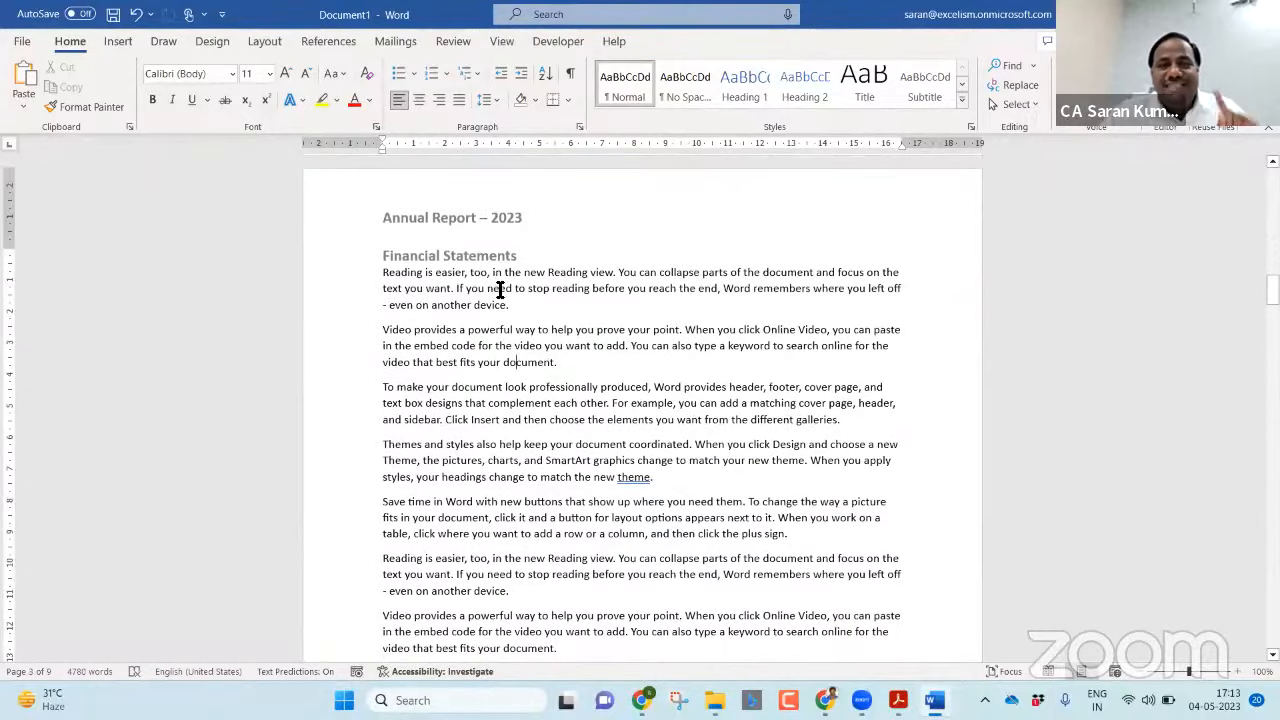
{"action": "scroll", "coordinate": [500, 290], "scroll_direction": "down", "scroll_amount": 20}
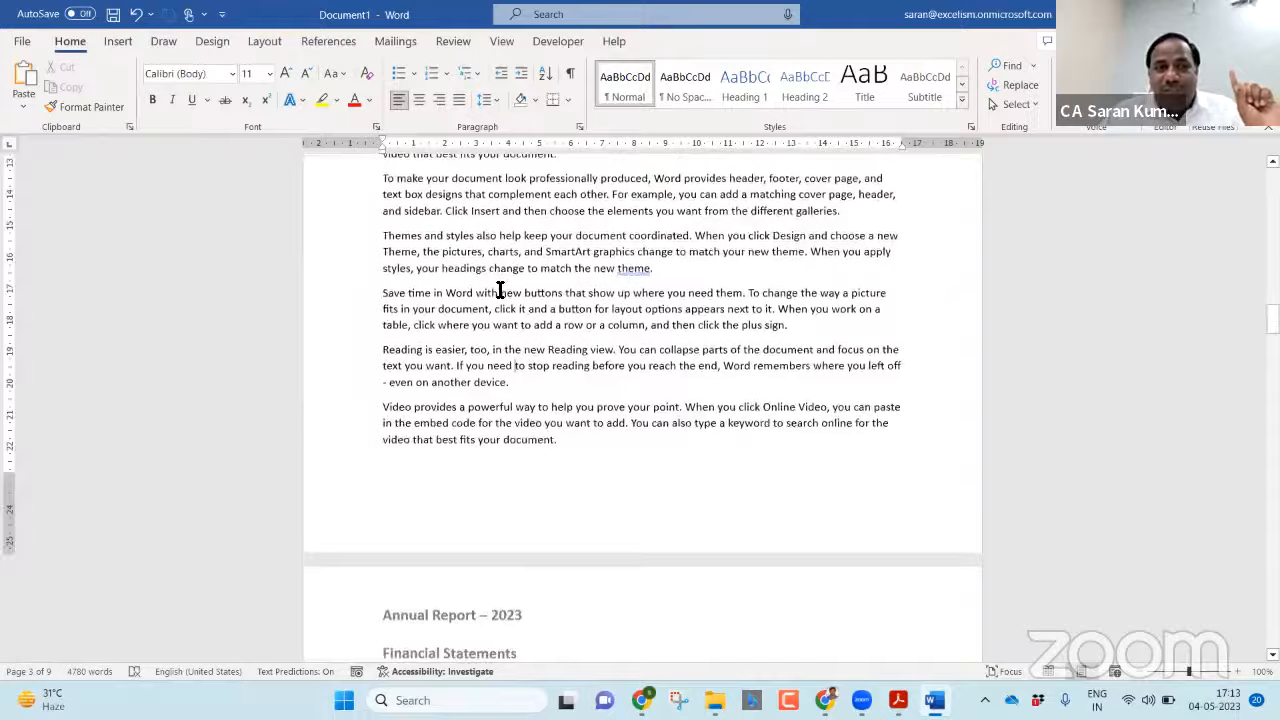
{"action": "scroll", "coordinate": [500, 290], "scroll_direction": "down", "scroll_amount": 20}
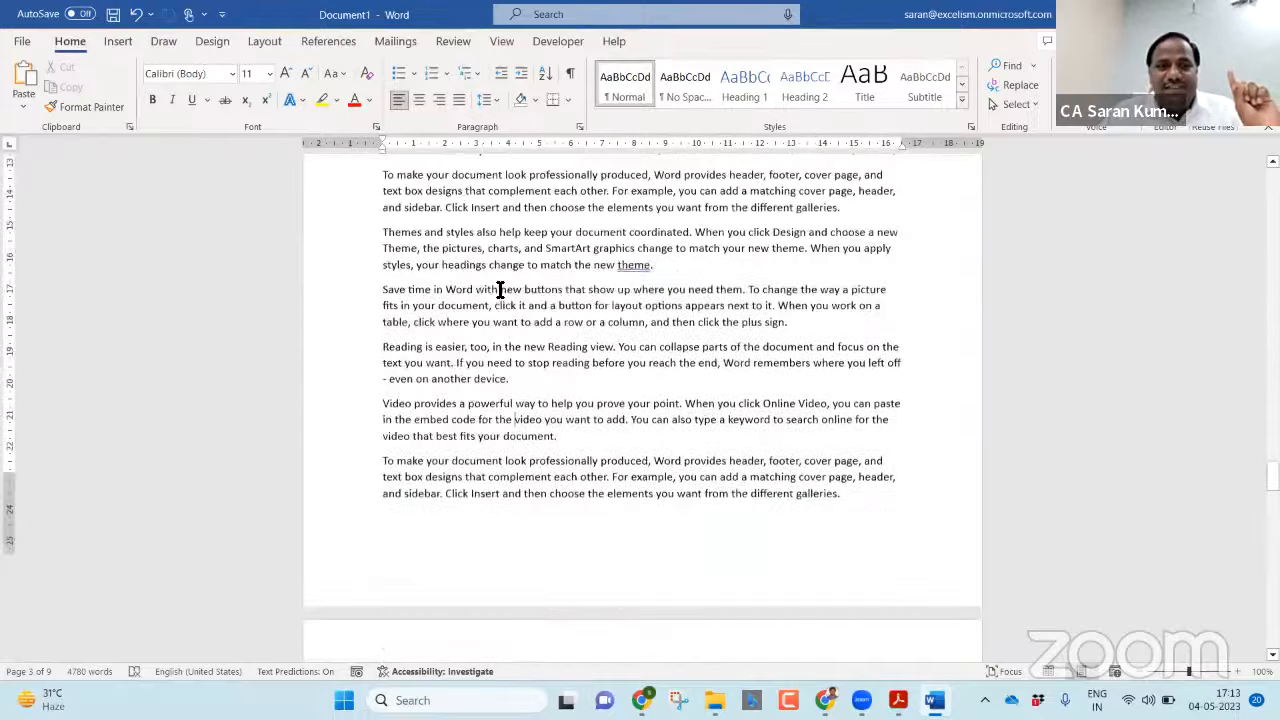
{"action": "scroll", "coordinate": [500, 290], "scroll_direction": "down", "scroll_amount": 20}
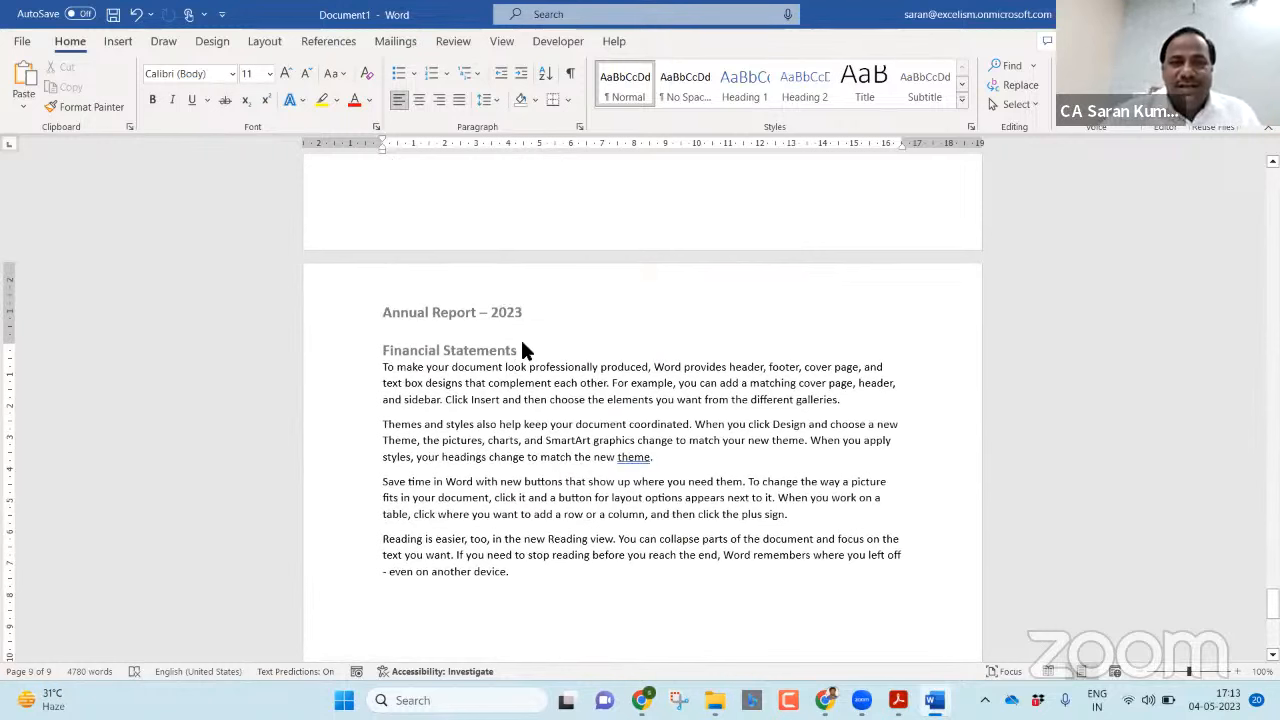
Insert a next-page section break at the end of page 8's text and remove the extra blank line above page 9's text.
{"action": "scroll", "coordinate": [660, 203], "scroll_direction": "up", "scroll_amount": 1}
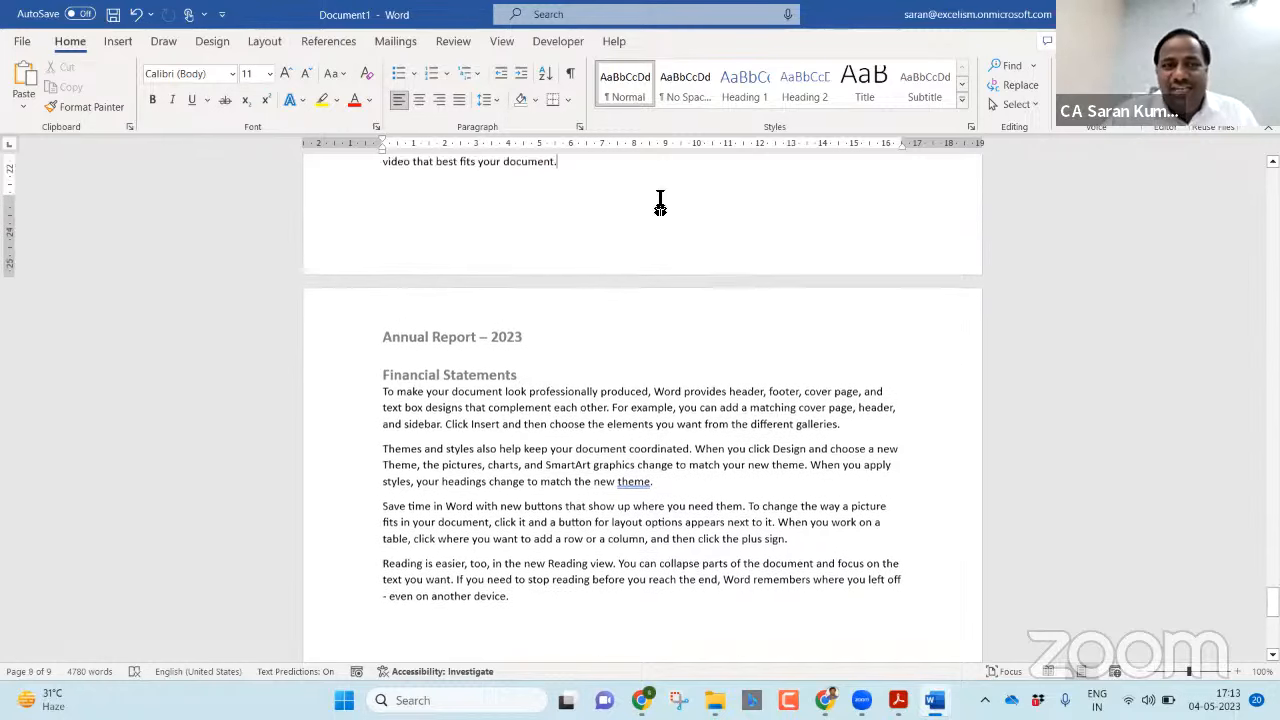
{"action": "scroll", "coordinate": [660, 203], "scroll_direction": "up", "scroll_amount": 1}
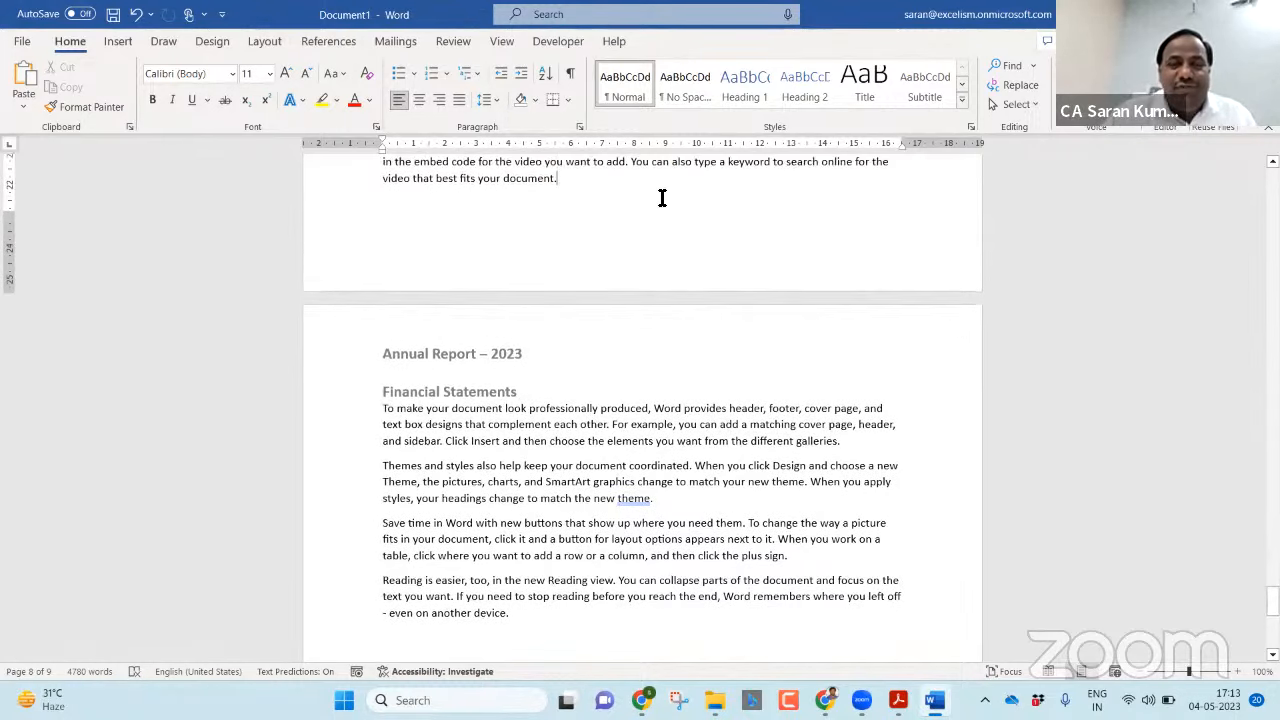
{"action": "left_click", "coordinate": [266, 44]}
{"action": "left_click", "coordinate": [210, 65]}
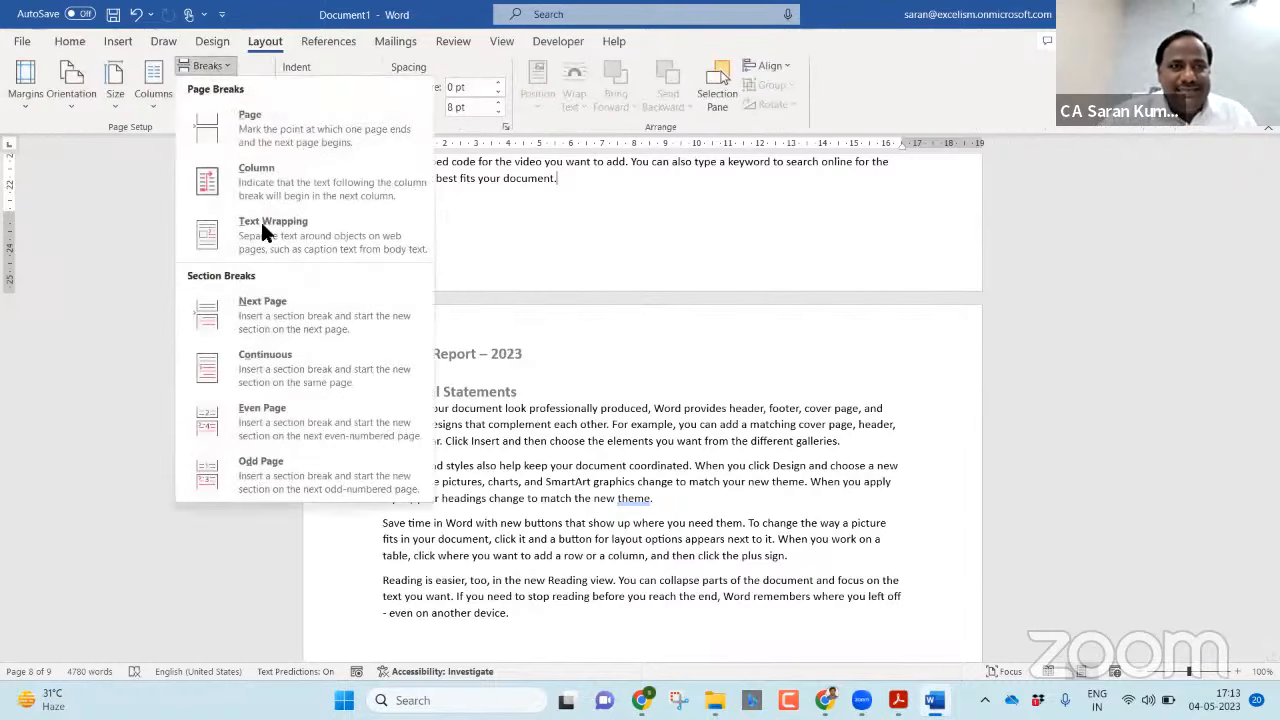
{"action": "left_click", "coordinate": [316, 313]}
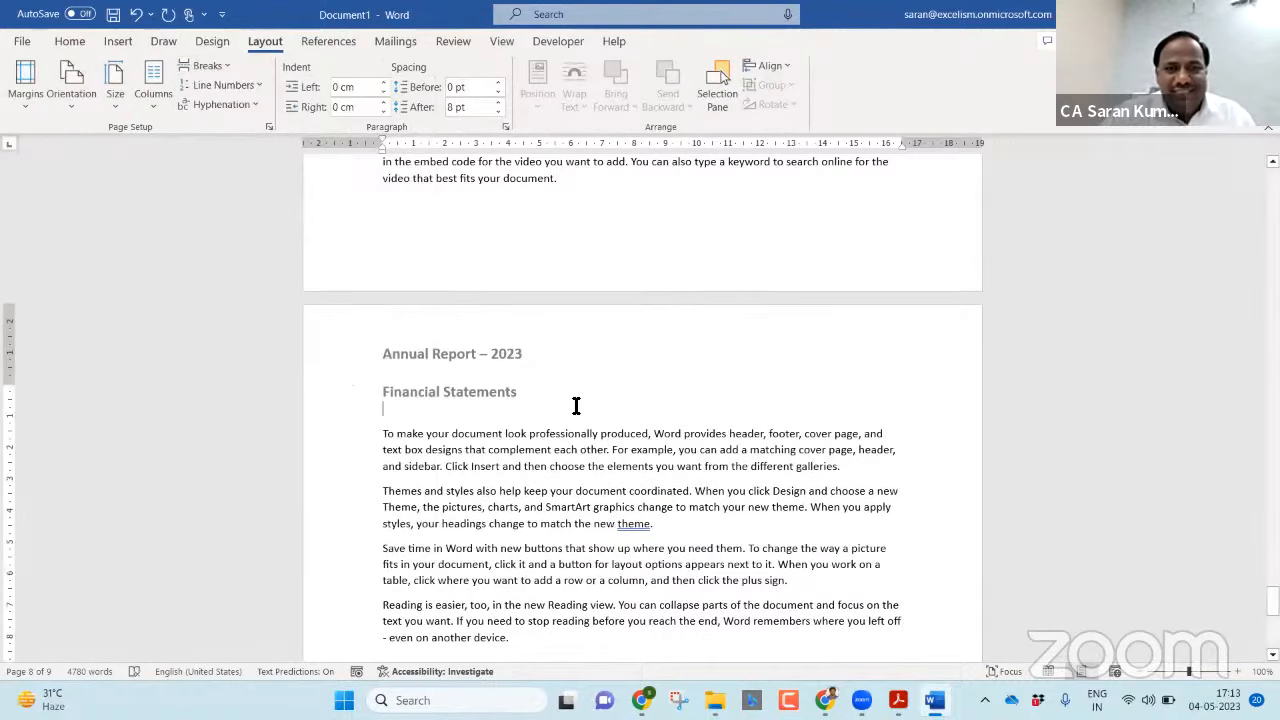
{"action": "key", "text": "BackSpace"}
Open page 9's header for editing and unlink it from the previous section.
{"action": "double_click", "coordinate": [571, 352]}
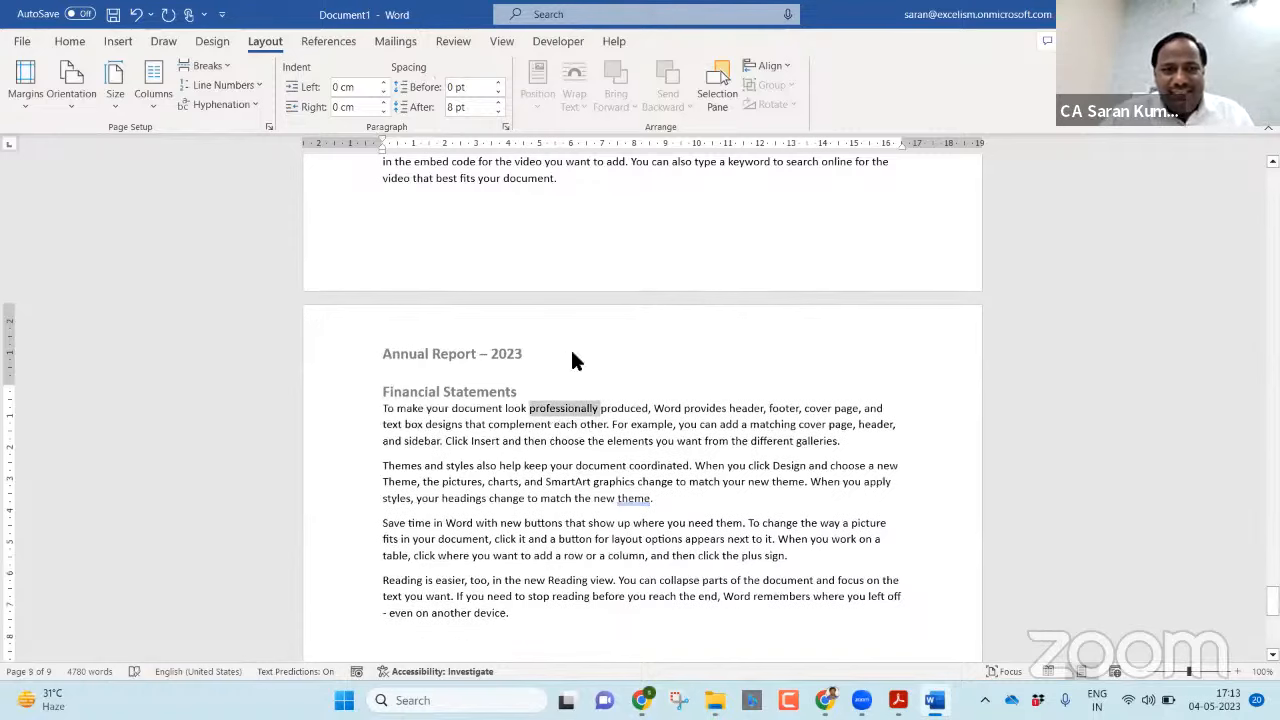
{"action": "left_click", "coordinate": [512, 332]}
{"action": "double_click", "coordinate": [512, 340]}
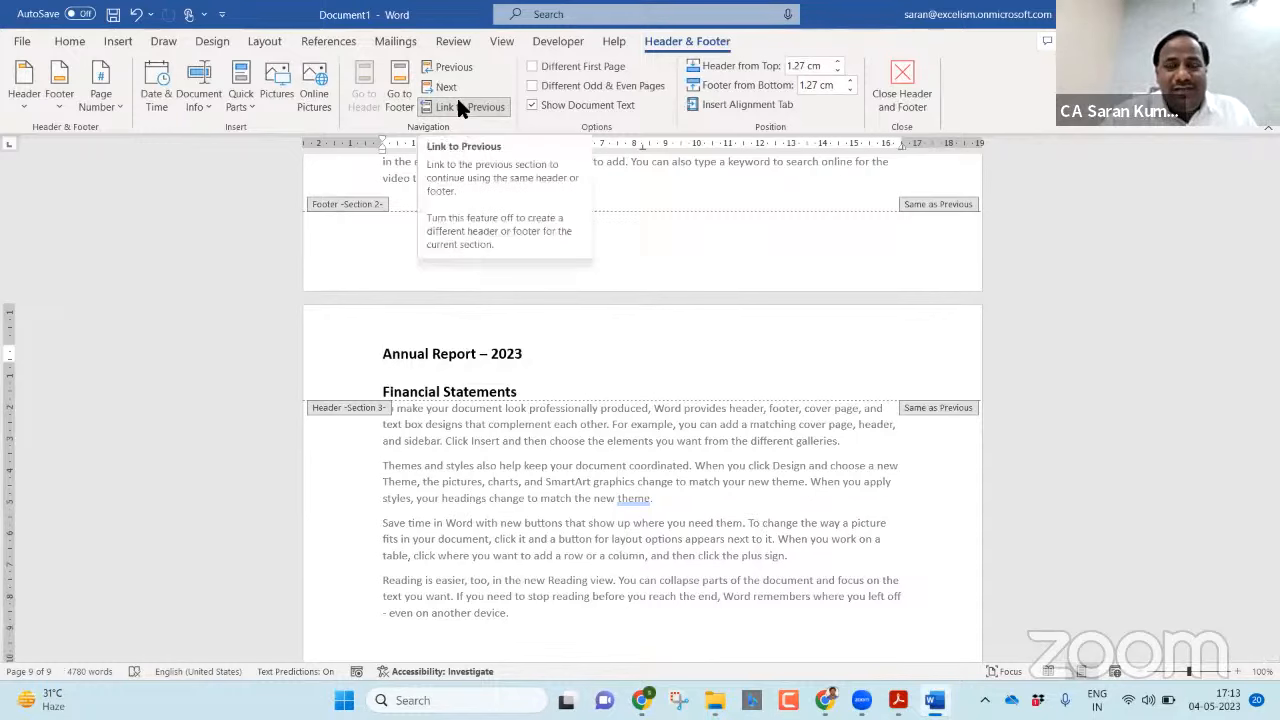
{"action": "left_click", "coordinate": [462, 106]}
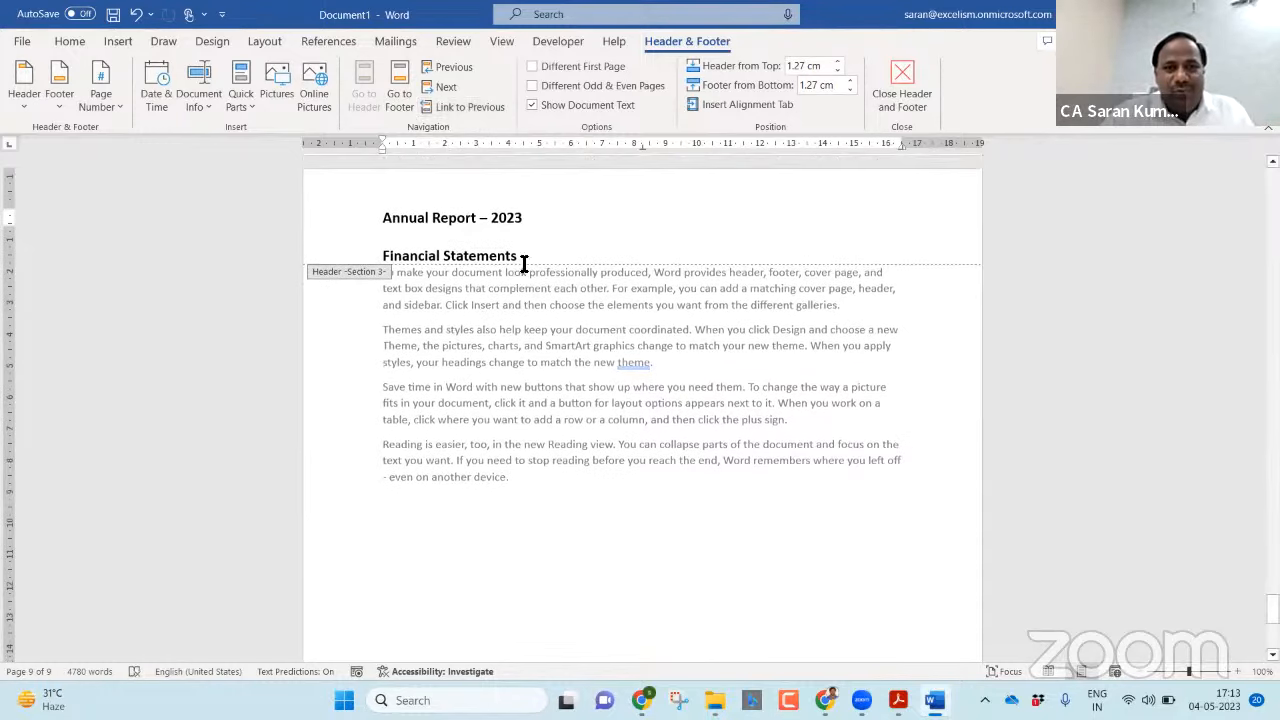
Replace the second header line on page 9 with Notes to the Accounts and return to the body text.
{"action": "left_click", "coordinate": [343, 260]}
{"action": "type", "text": "Notes t"}
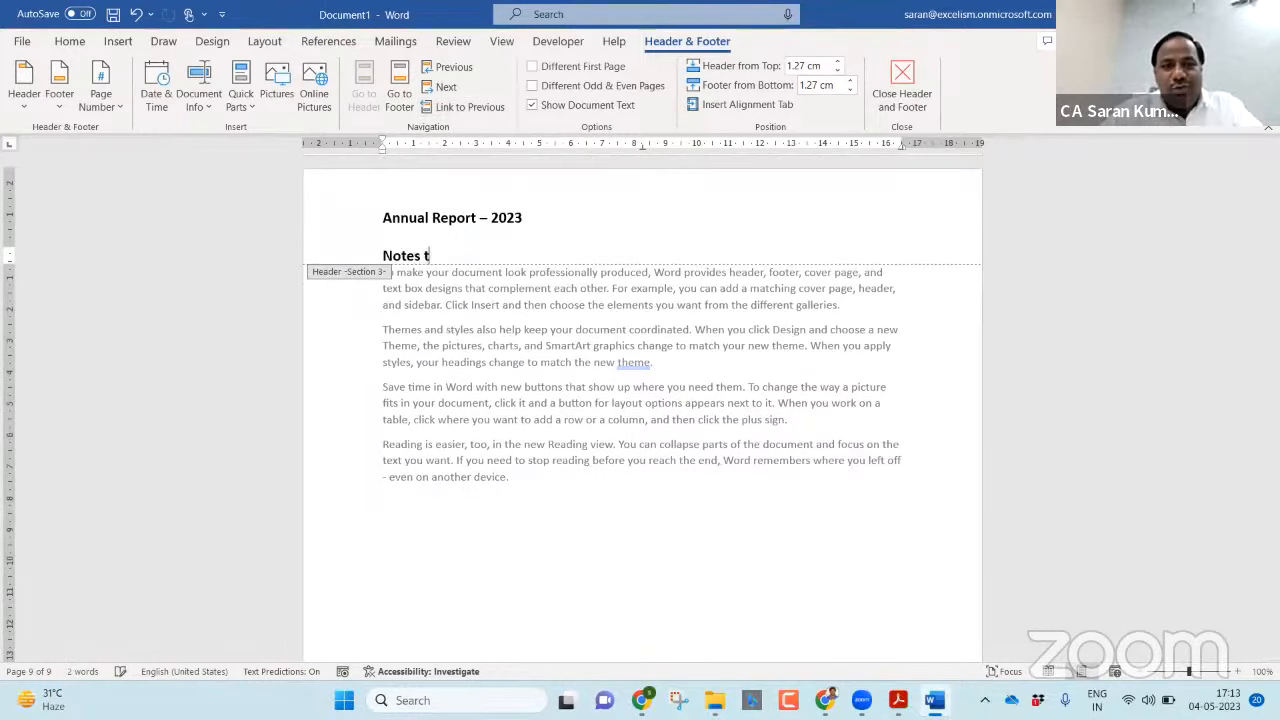
{"action": "type", "text": "o the Accounts"}
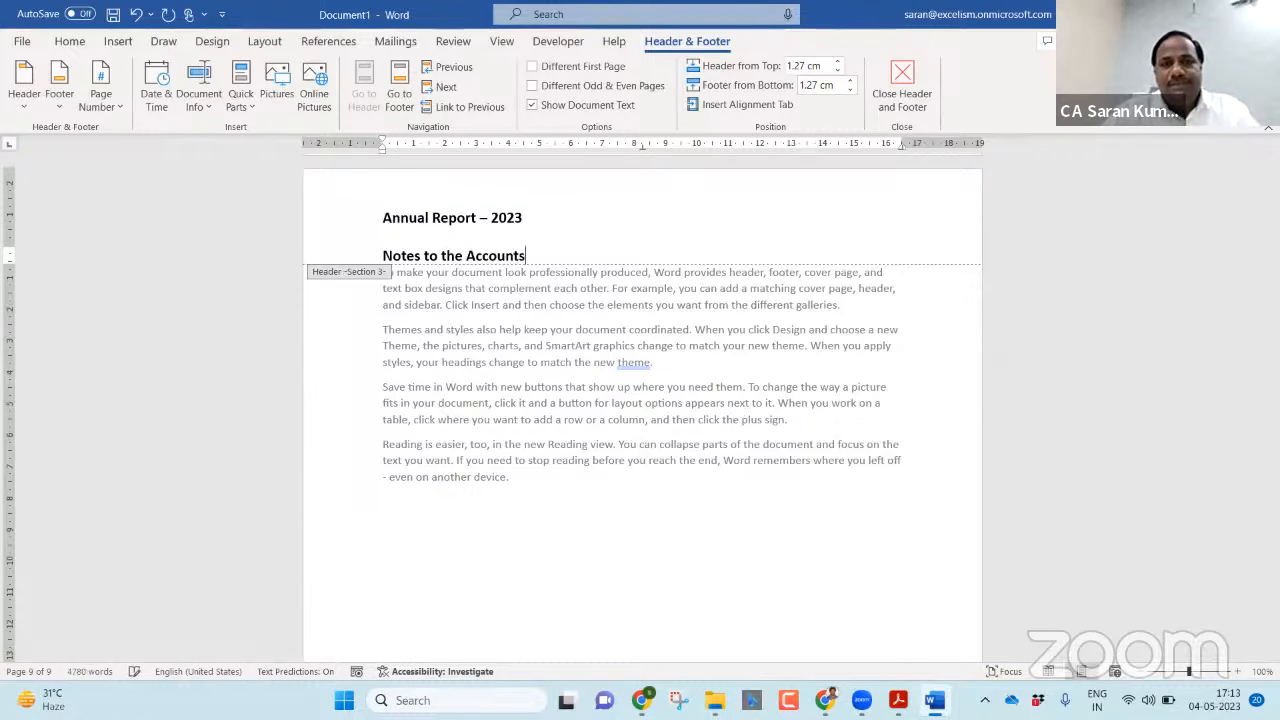
{"action": "double_click", "coordinate": [441, 405]}
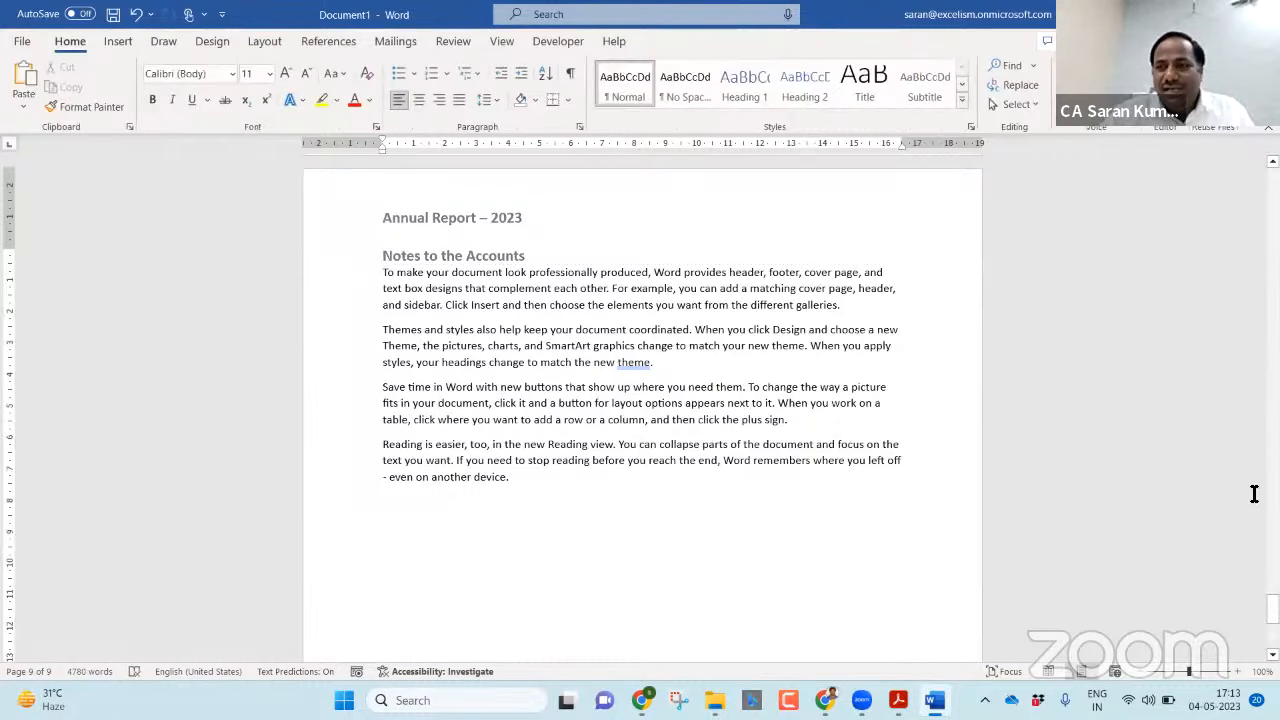
Review the section headers throughout the report, going from the first page down to the last page.
{"action": "left_click_drag", "start_coordinate": [1273, 609], "coordinate": [1273, 183]}
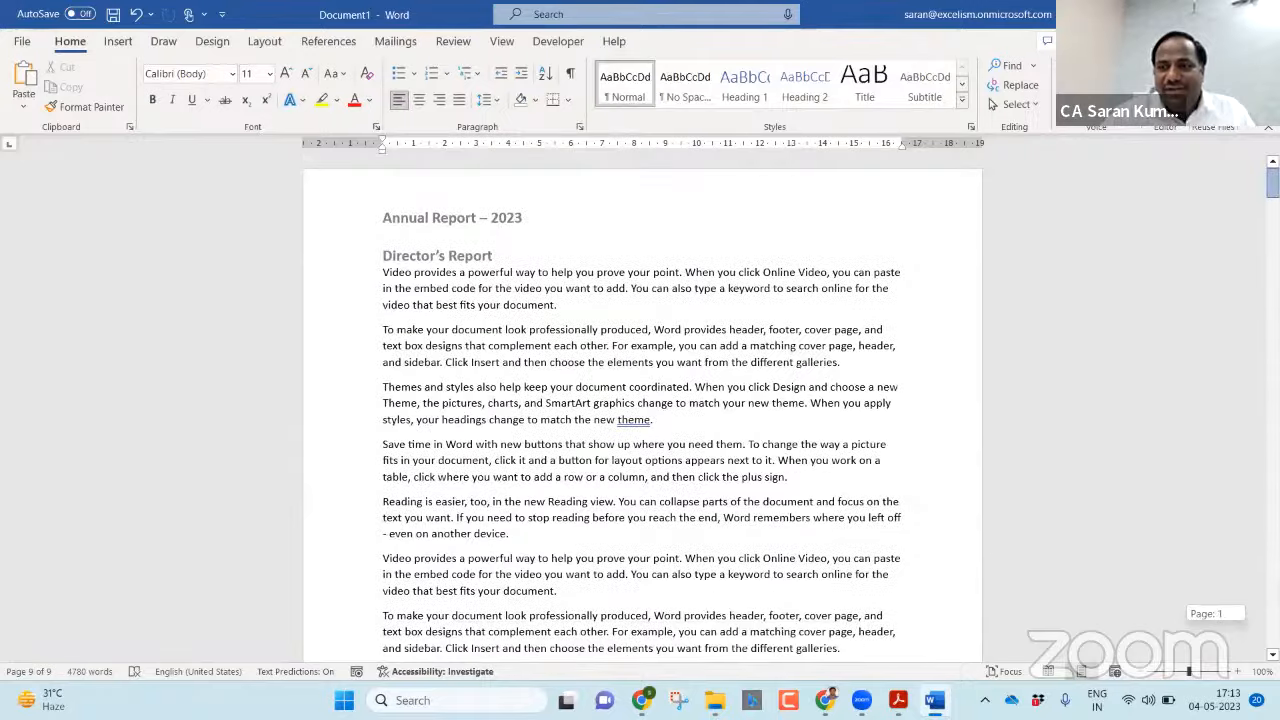
{"action": "scroll", "coordinate": [852, 426], "scroll_direction": "down", "scroll_amount": 10}
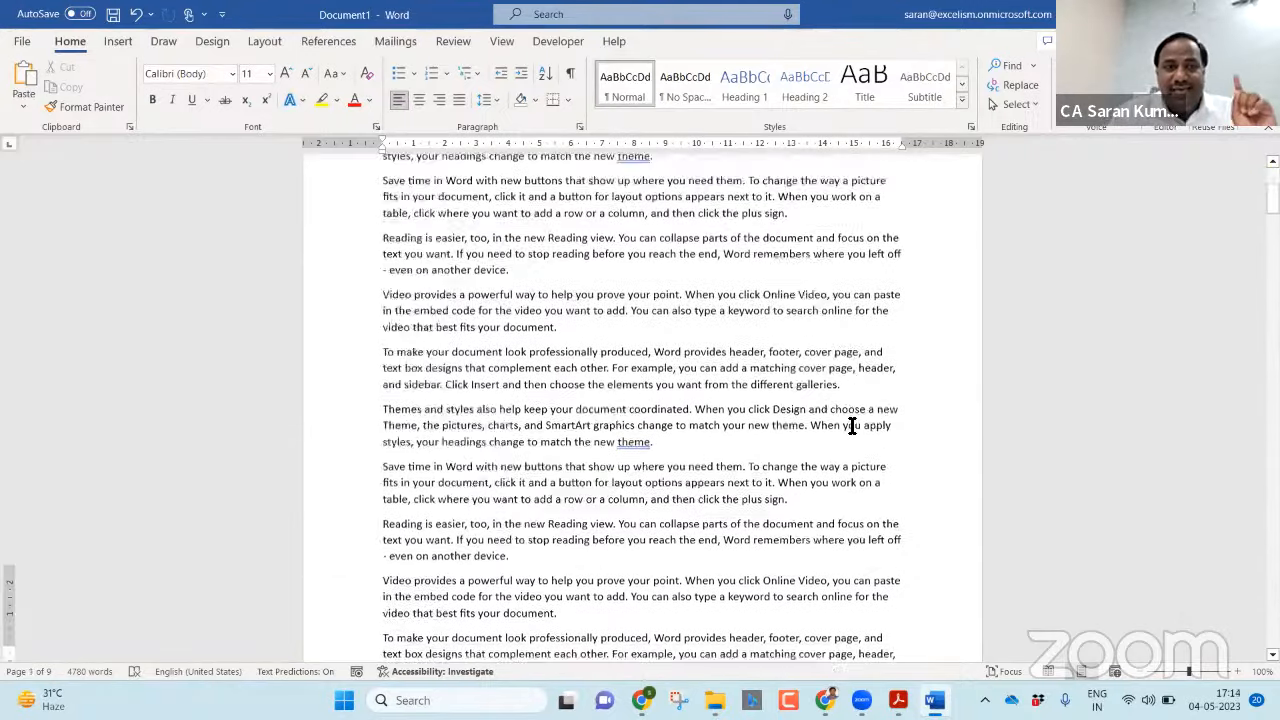
{"action": "scroll", "coordinate": [852, 426], "scroll_direction": "down", "scroll_amount": 4}
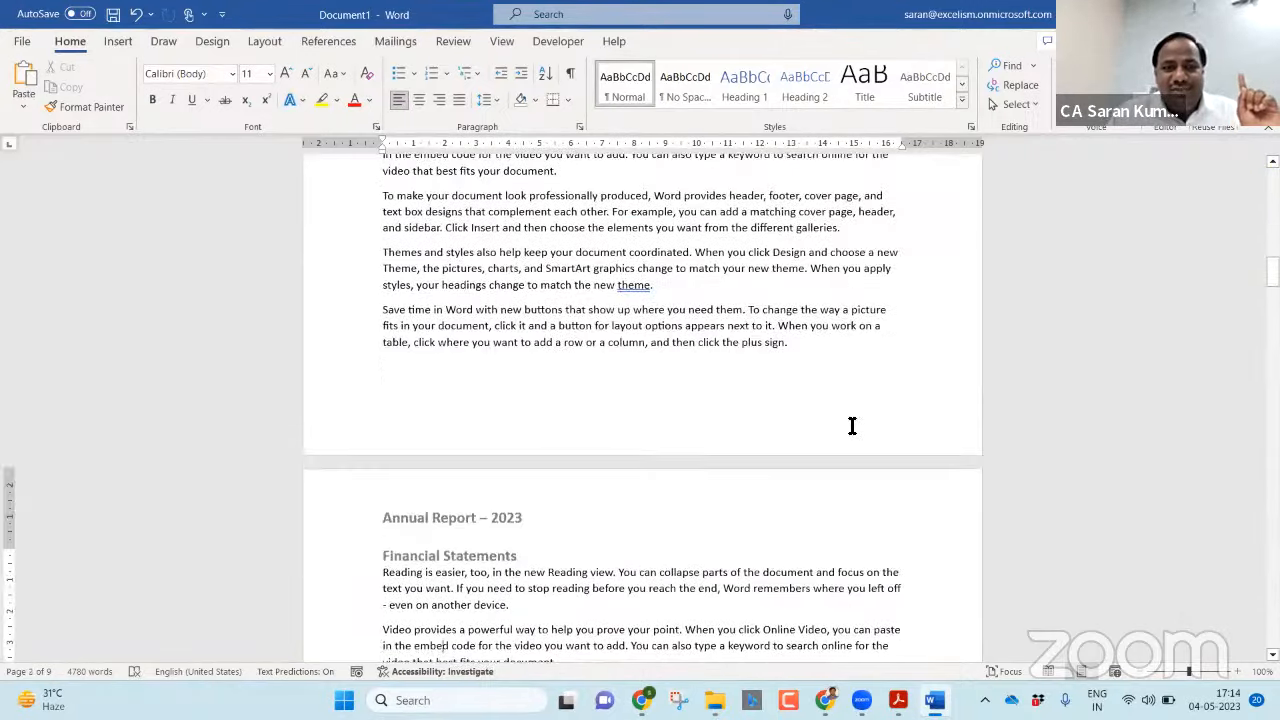
{"action": "scroll", "coordinate": [852, 426], "scroll_direction": "down", "scroll_amount": 2}
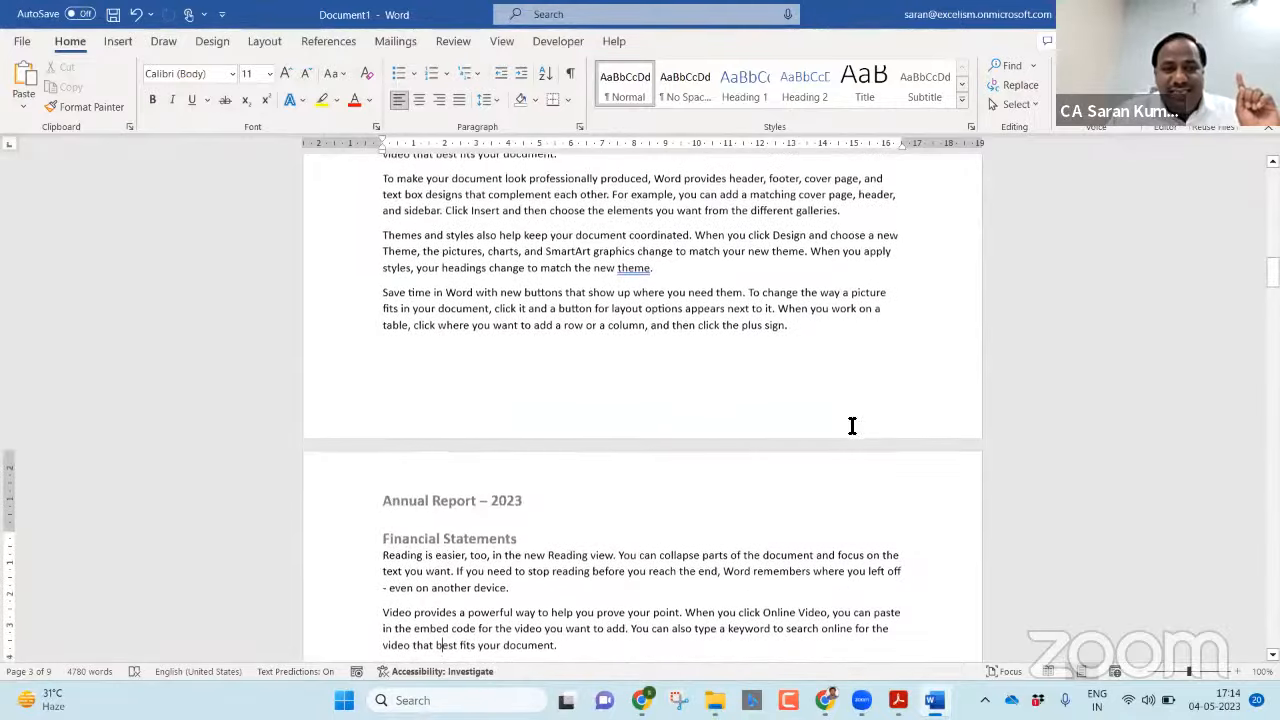
{"action": "scroll", "coordinate": [852, 426], "scroll_direction": "down", "scroll_amount": 10}
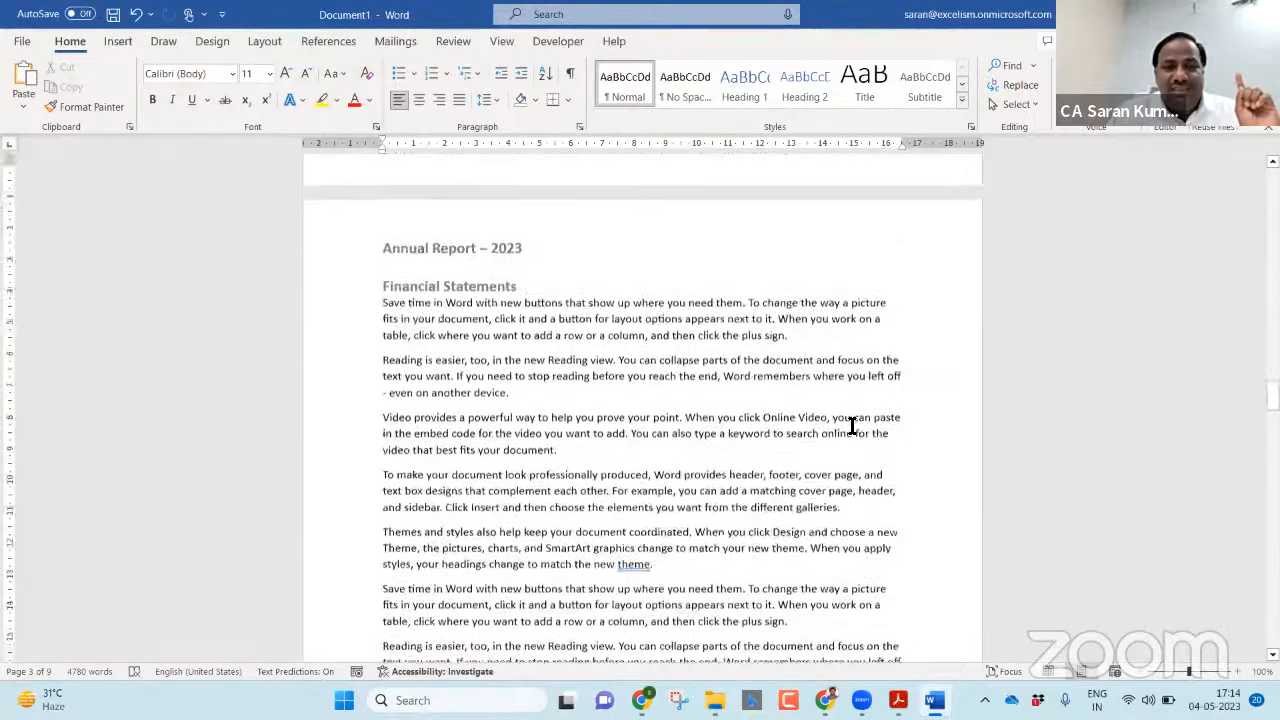
{"action": "scroll", "coordinate": [852, 426], "scroll_direction": "down", "scroll_amount": 10}
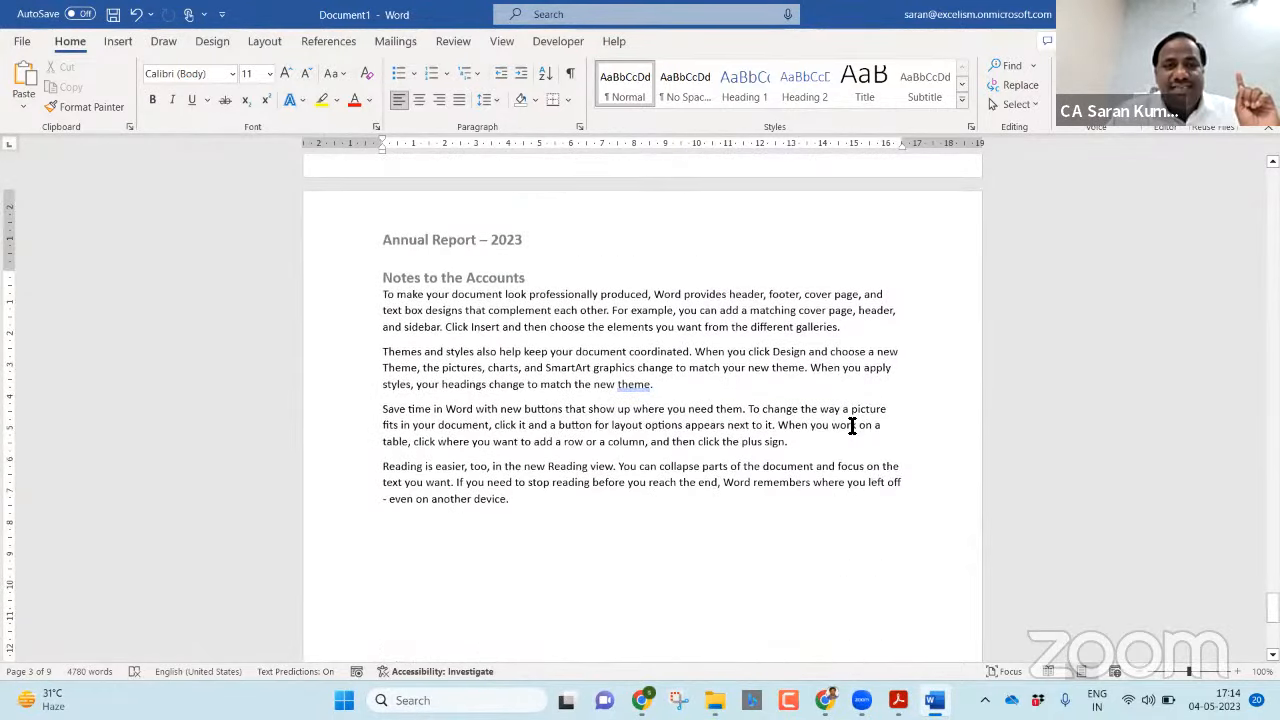